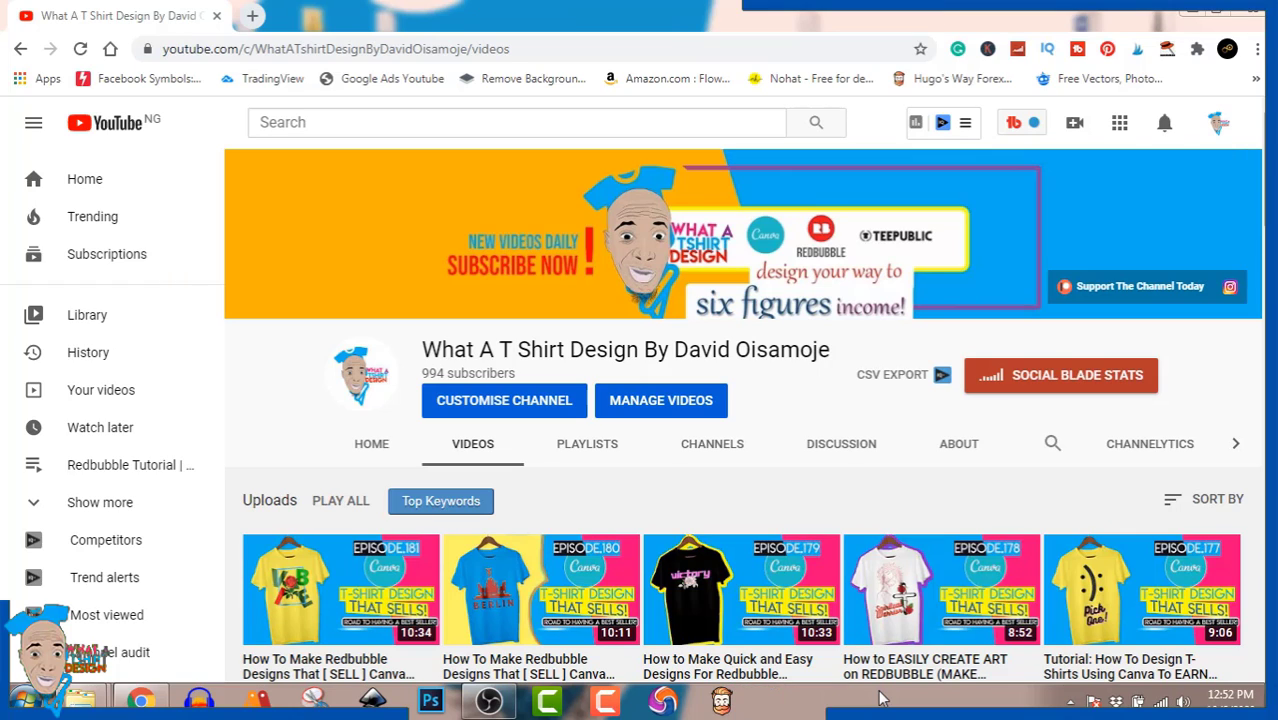
Open the Canva home page in a new browser tab.
{"action": "mouse_move", "coordinate": [690, 655]}
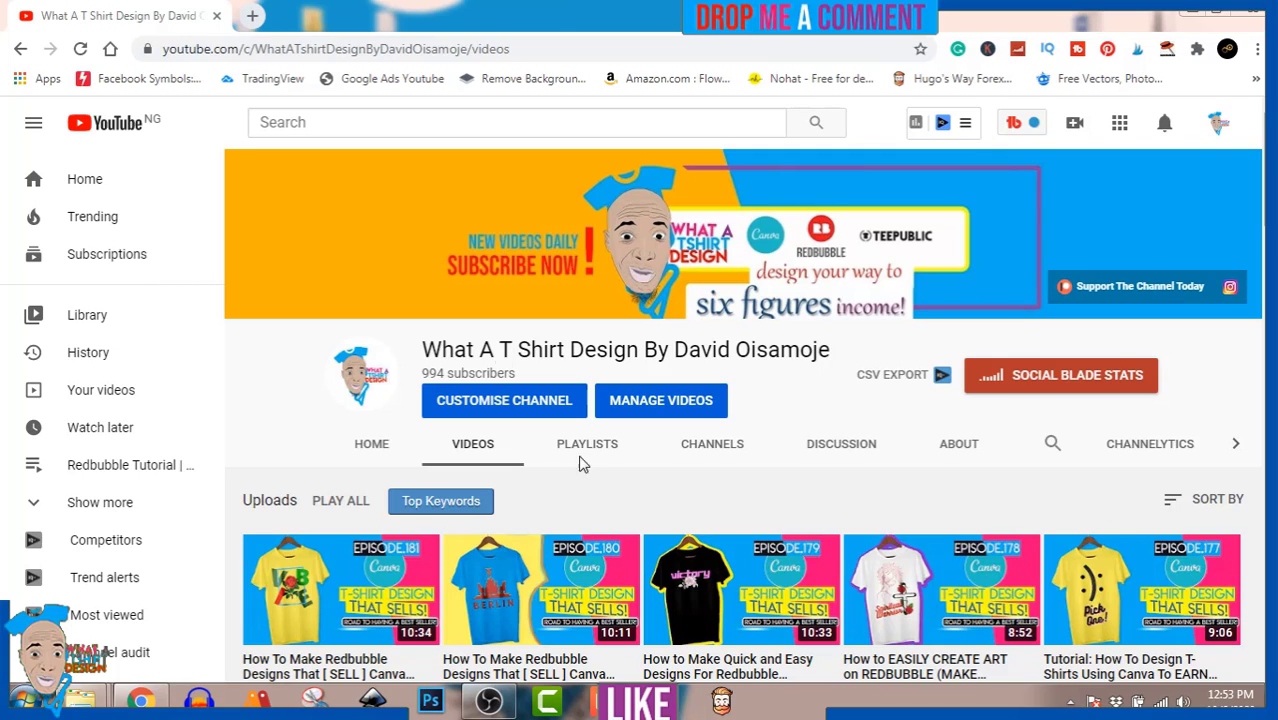
{"action": "left_click", "coordinate": [254, 17]}
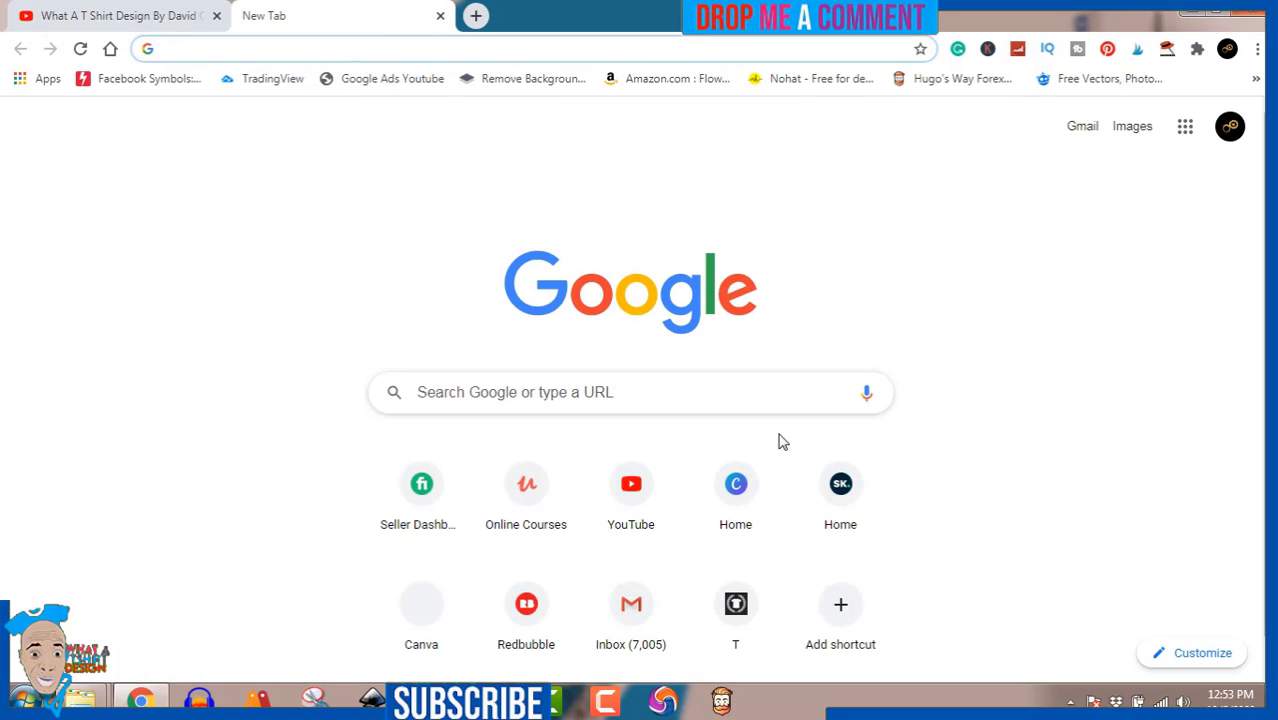
{"action": "left_click", "coordinate": [740, 486]}
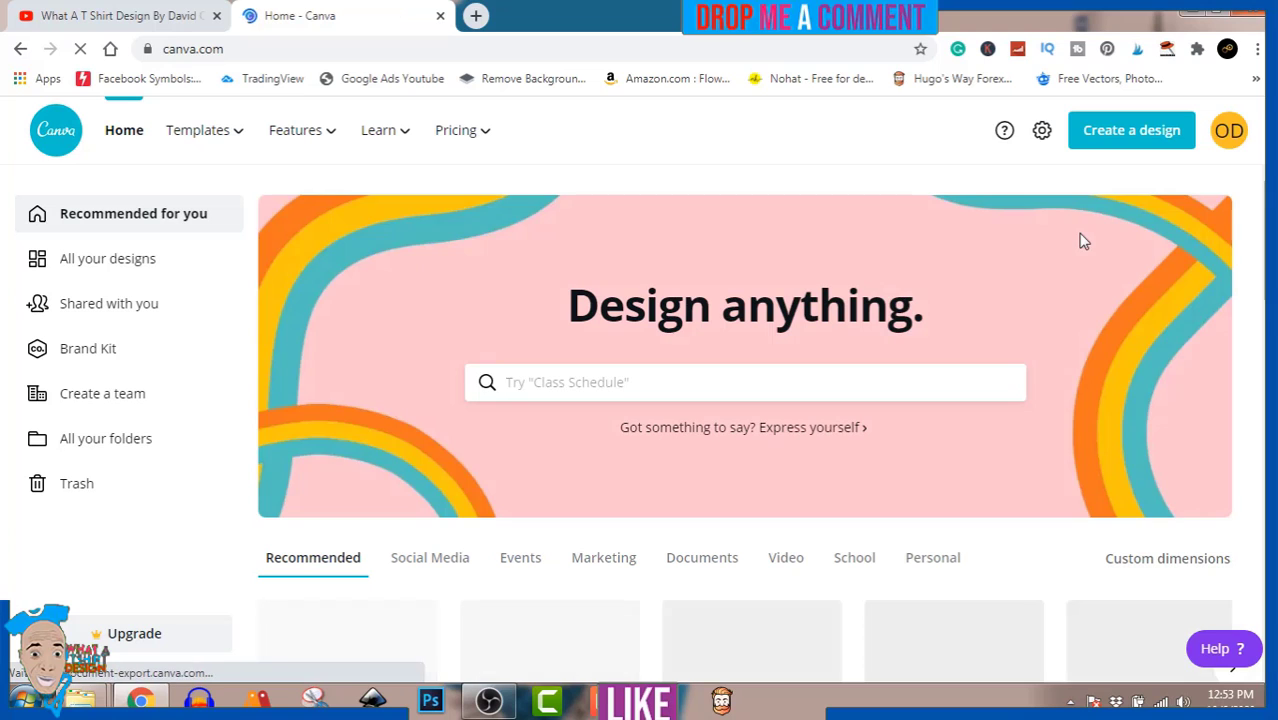
Create a new blank design with custom dimensions of 4500 × 5400 px.
{"action": "left_click", "coordinate": [1131, 142]}
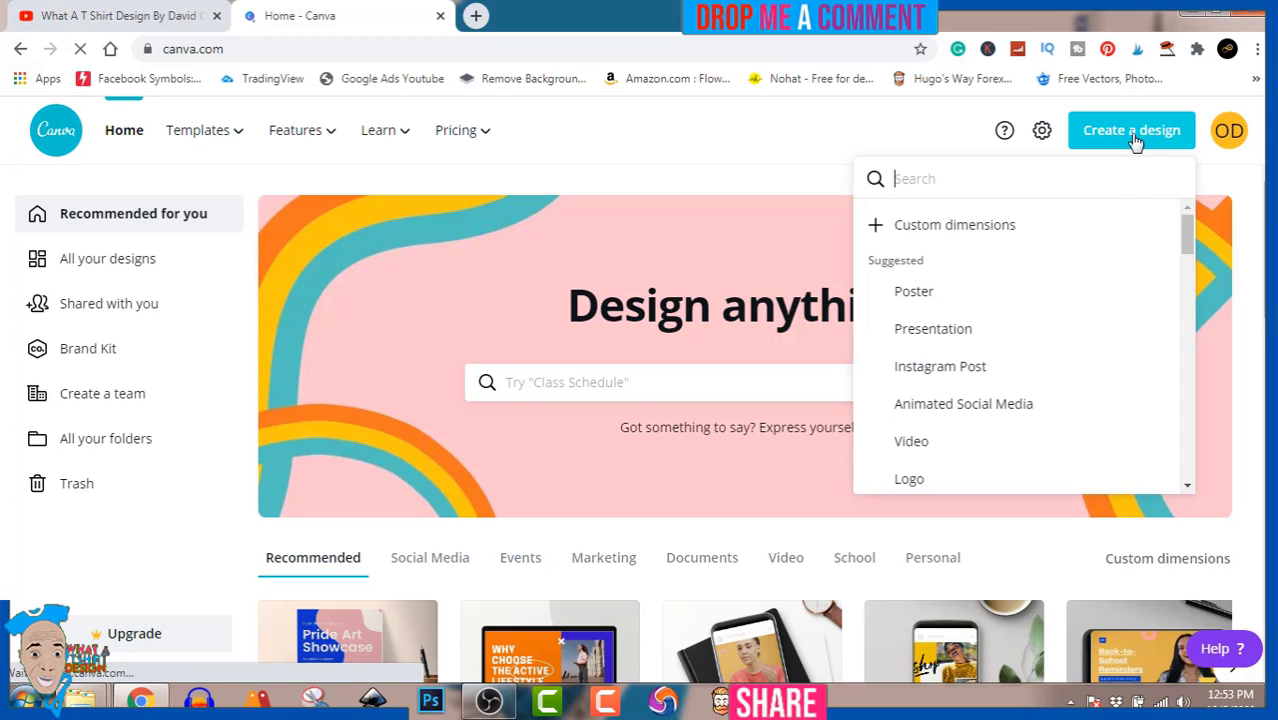
{"action": "left_click", "coordinate": [1050, 229]}
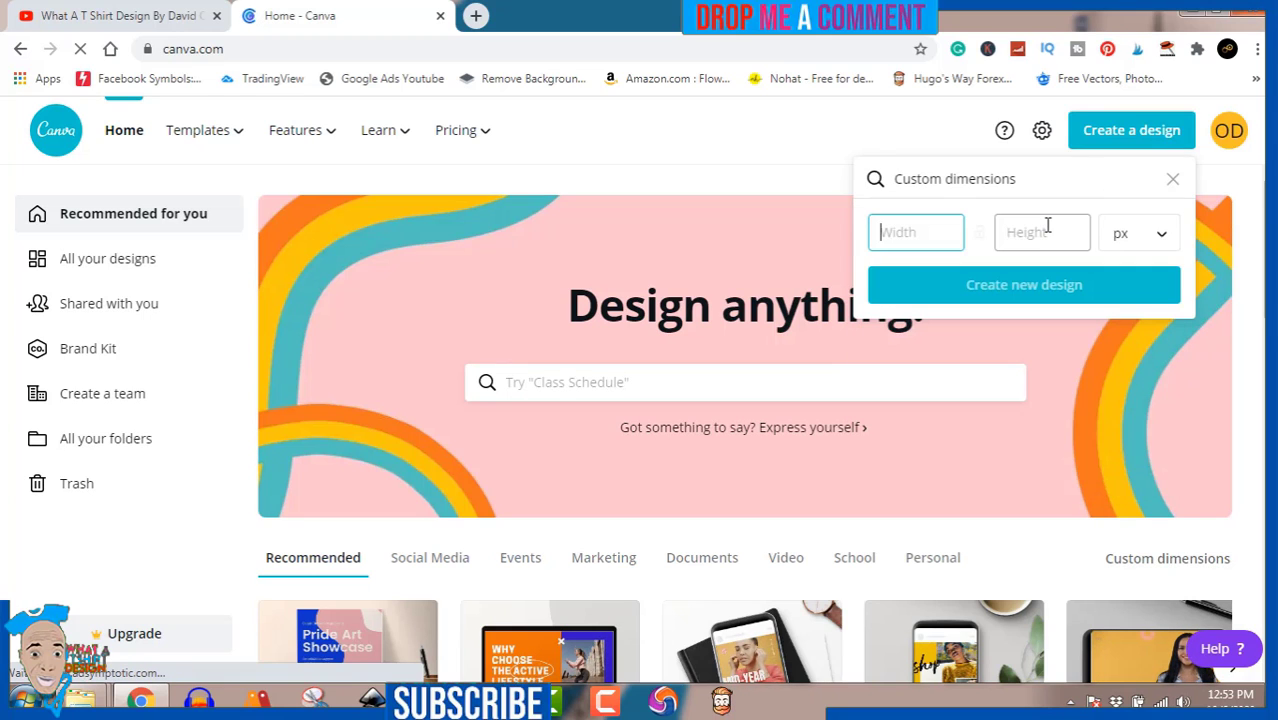
{"action": "type", "text": "4500"}
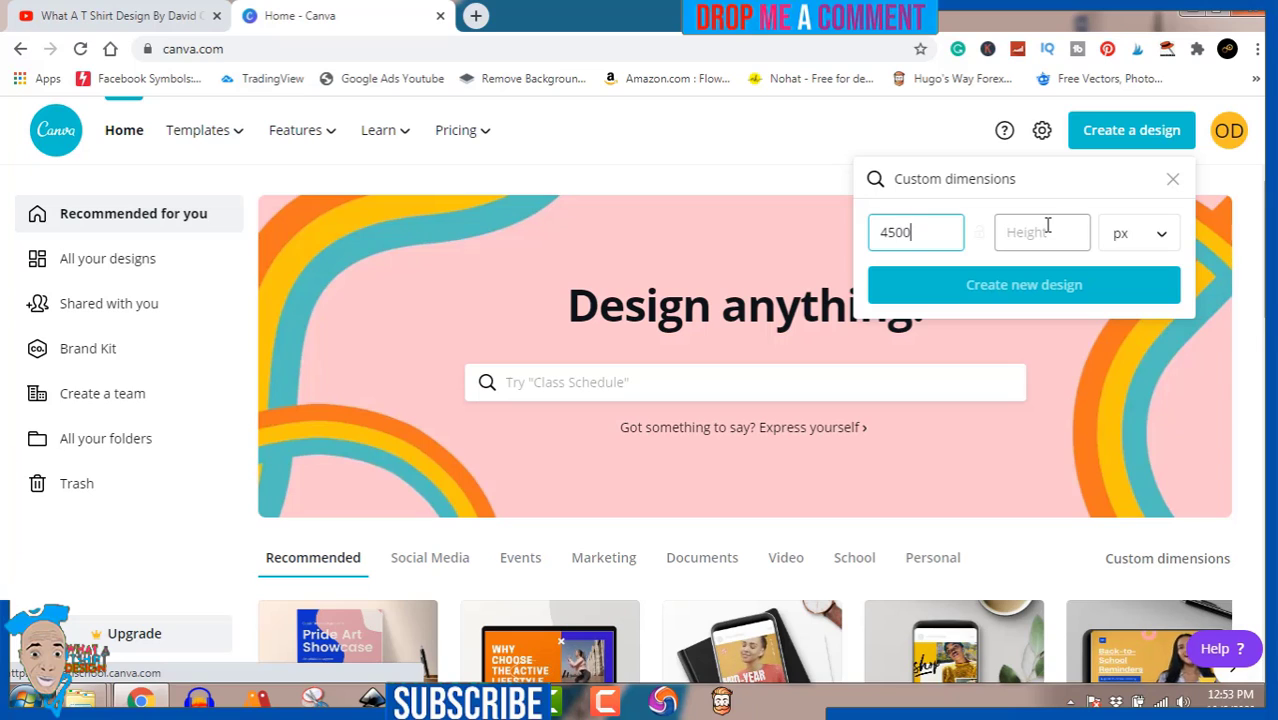
{"action": "key", "text": "Tab"}
{"action": "type", "text": "5400"}
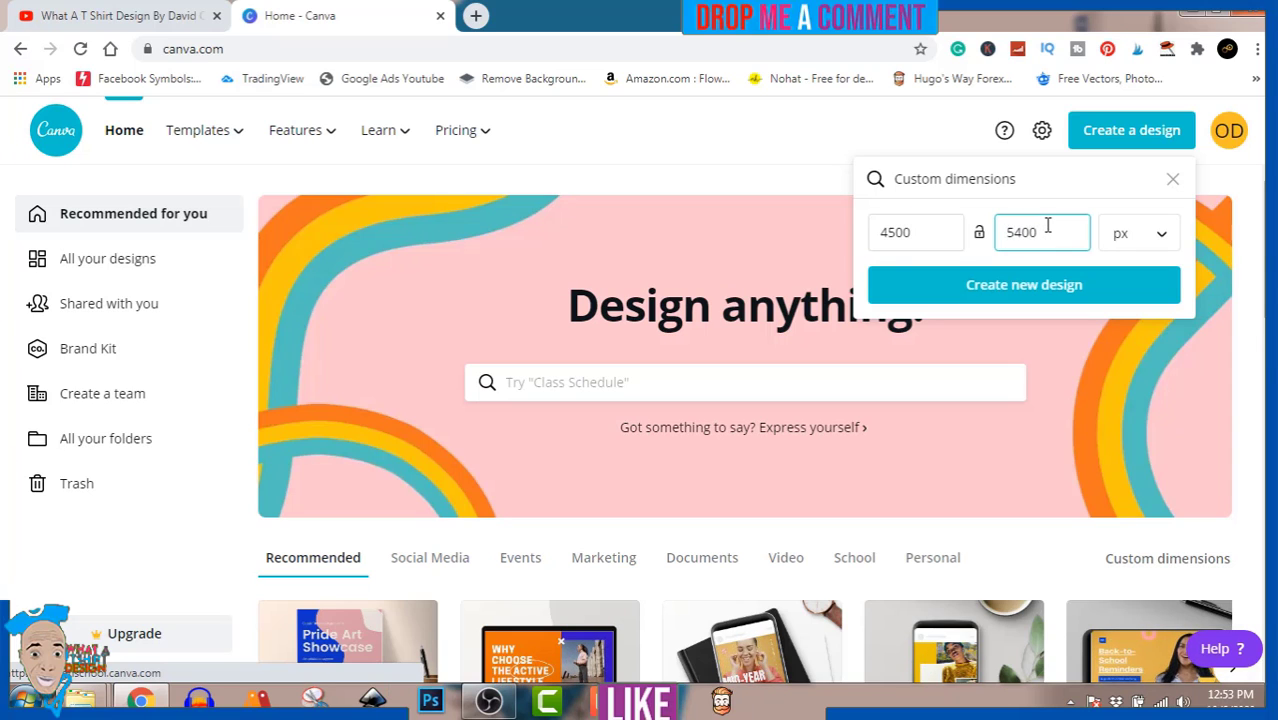
{"action": "left_click", "coordinate": [1056, 294]}
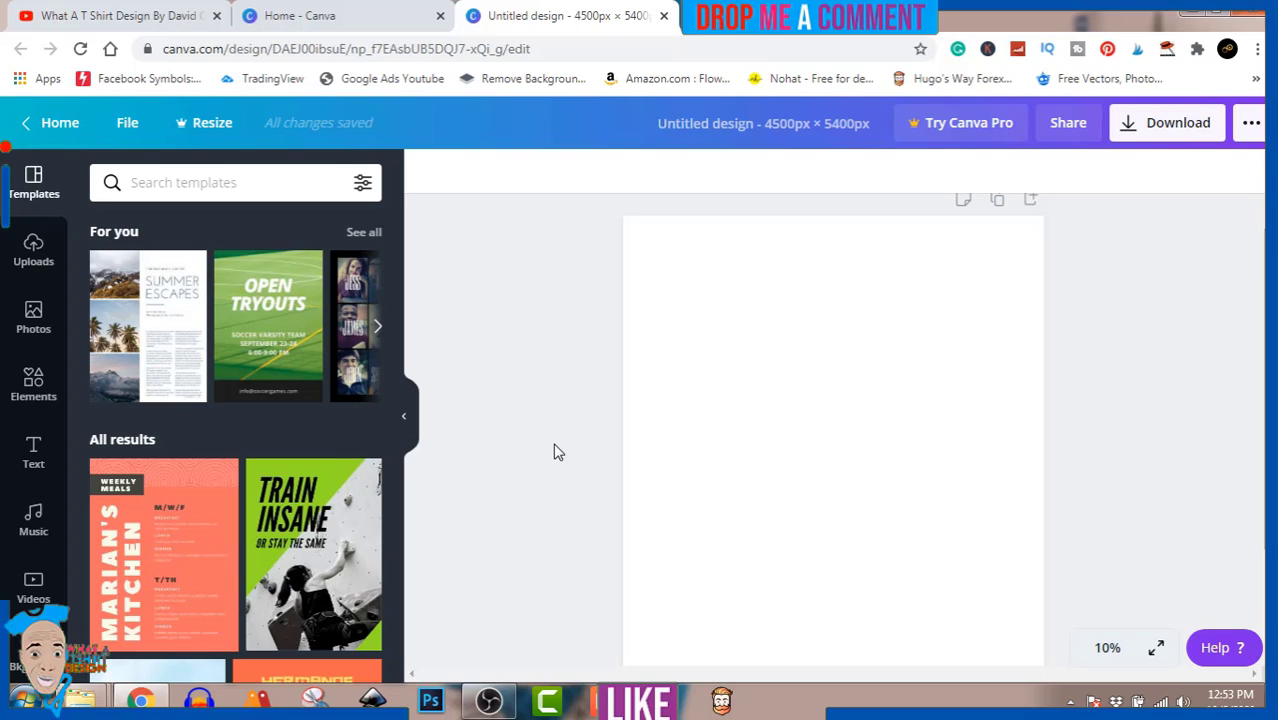
Search the elements library for "teacher".
{"action": "left_click", "coordinate": [33, 400]}
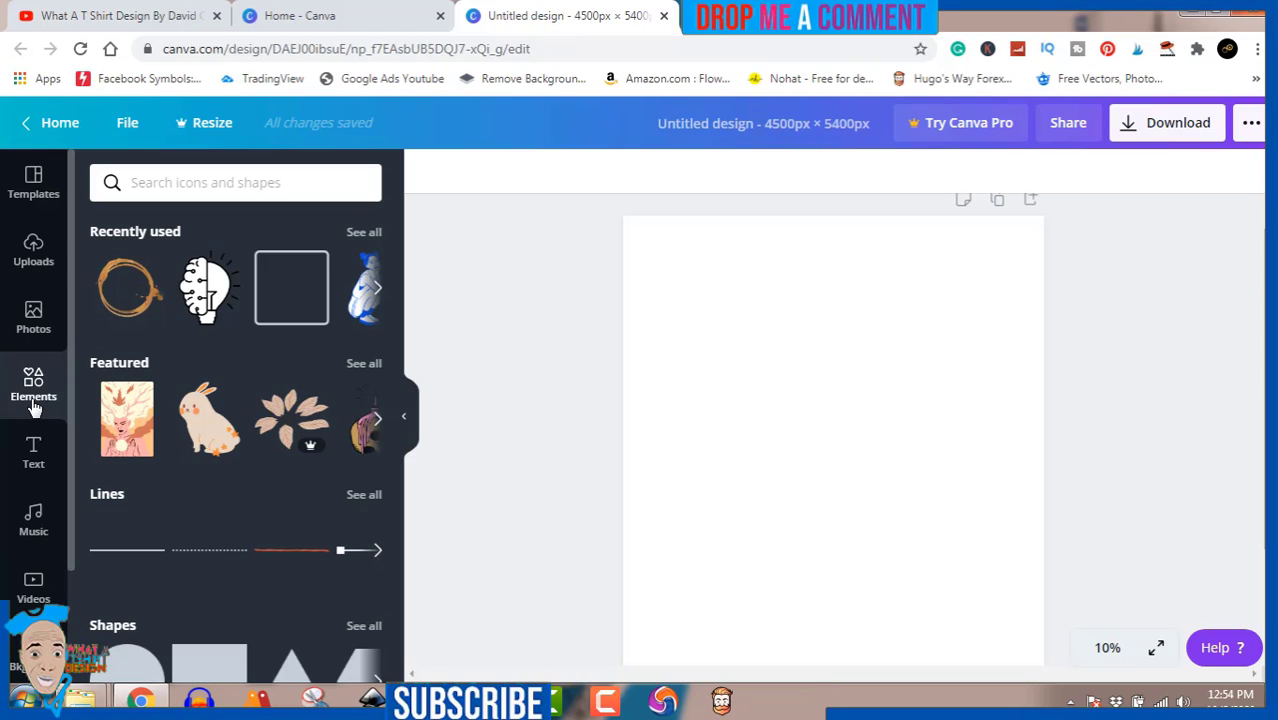
{"action": "left_click", "coordinate": [200, 183]}
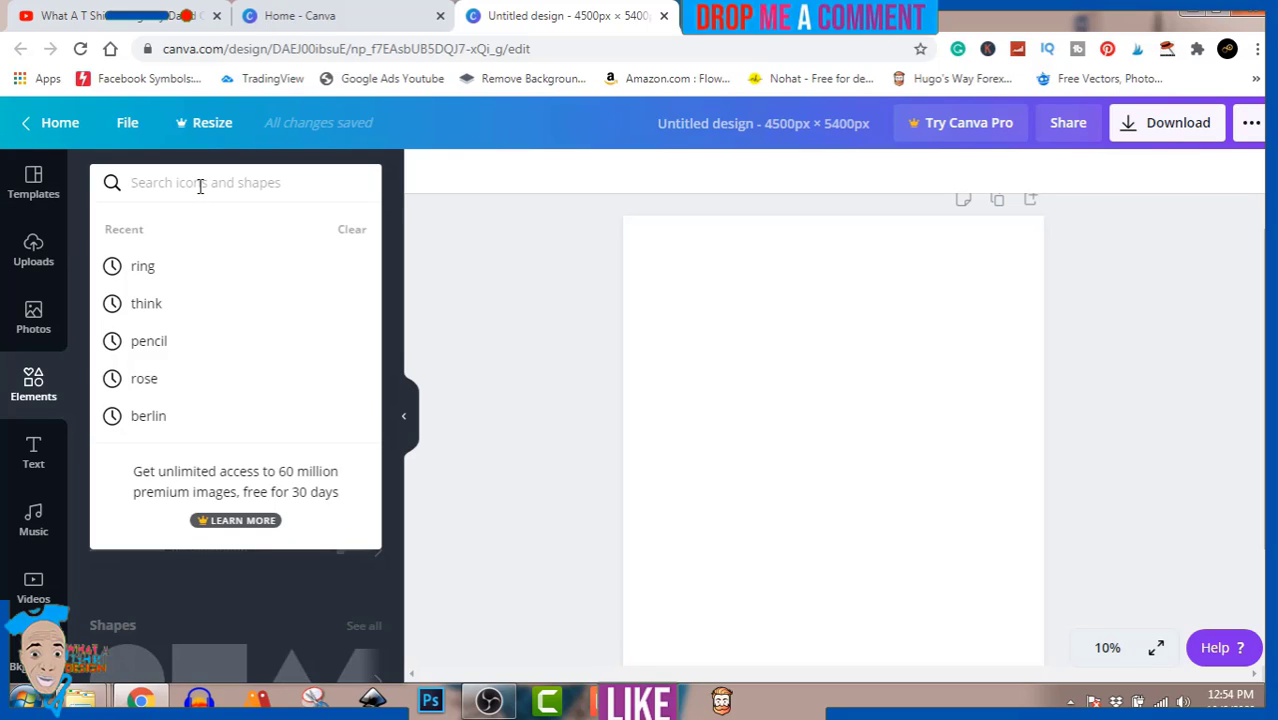
{"action": "type", "text": "te"}
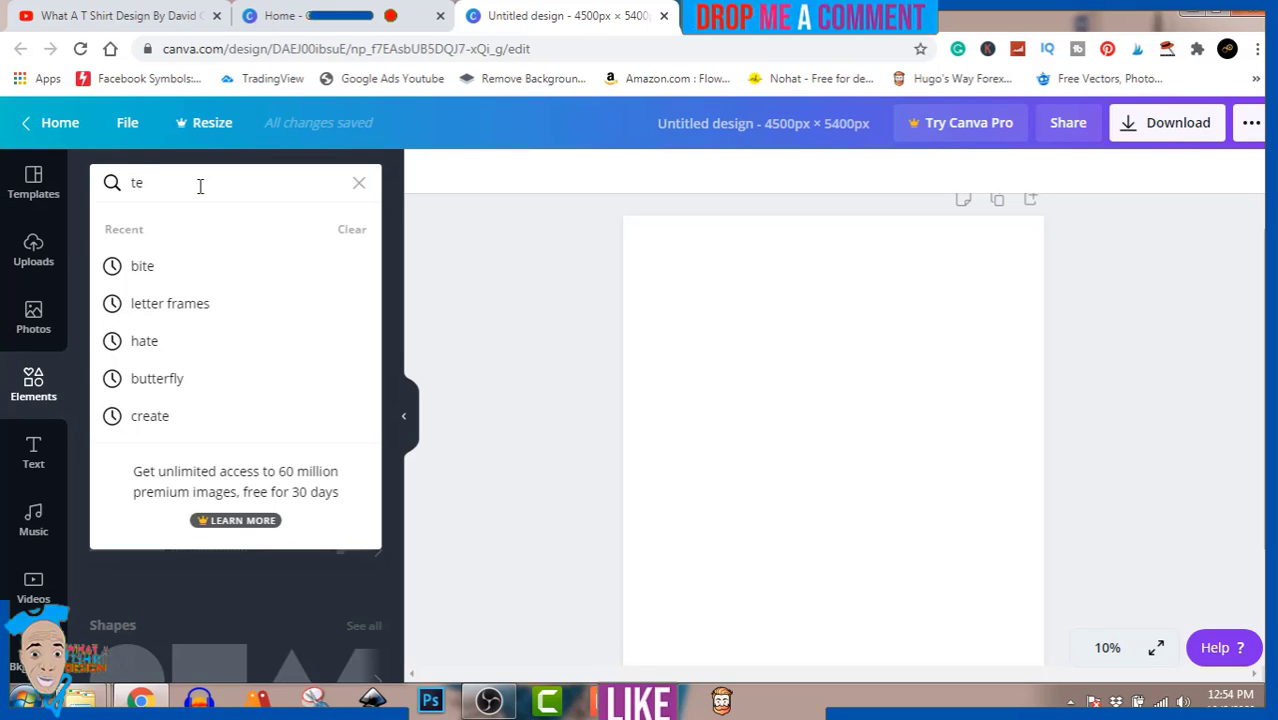
{"action": "type", "text": "acher"}
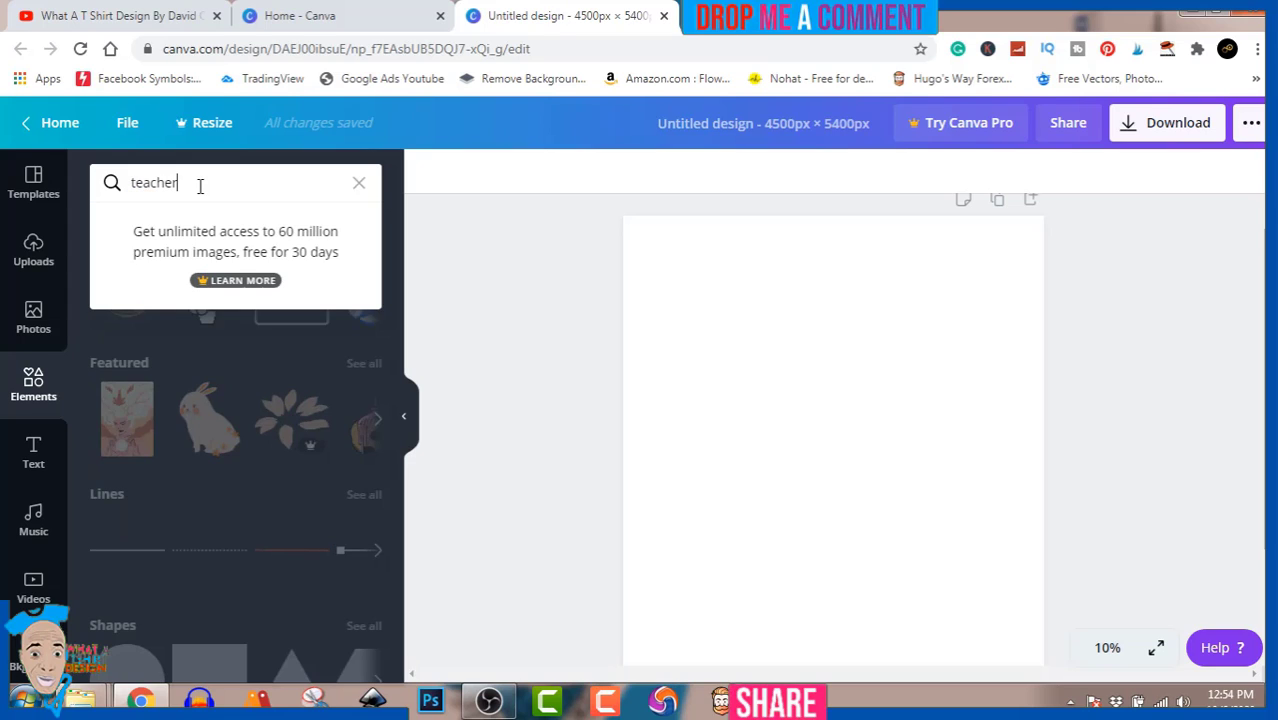
{"action": "key", "text": "ctrl+a"}
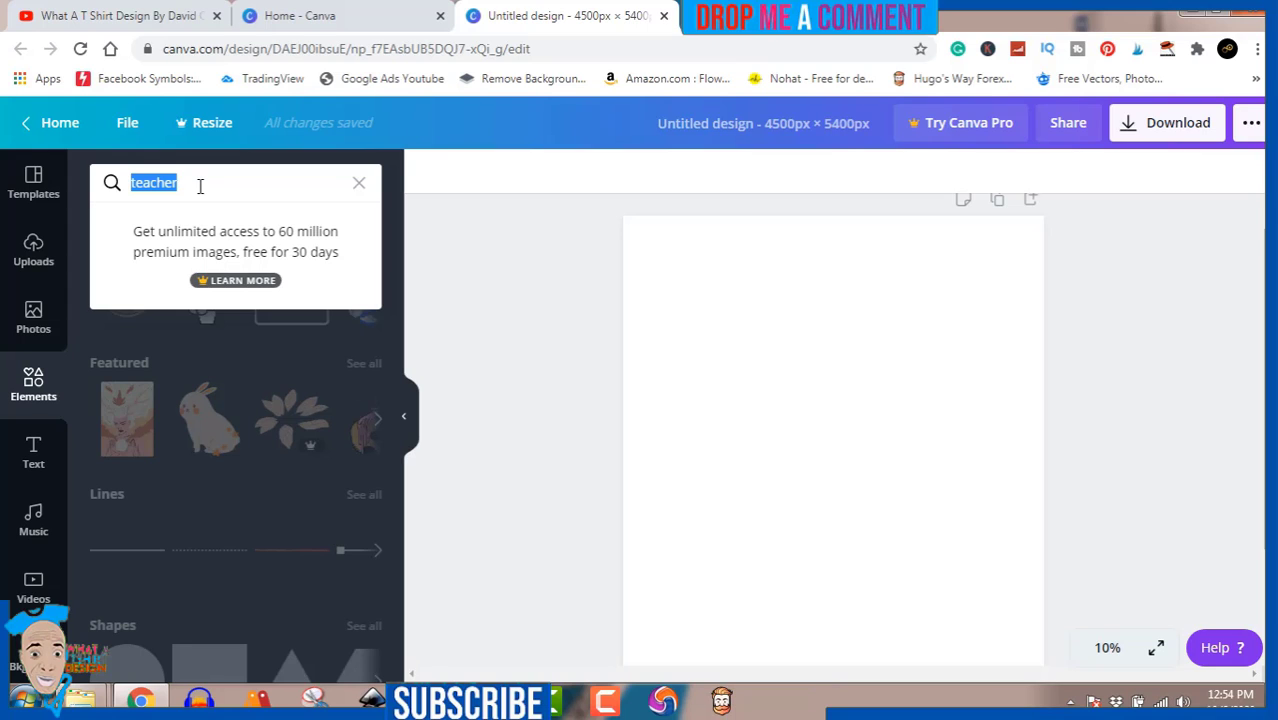
{"action": "key", "text": "Return"}
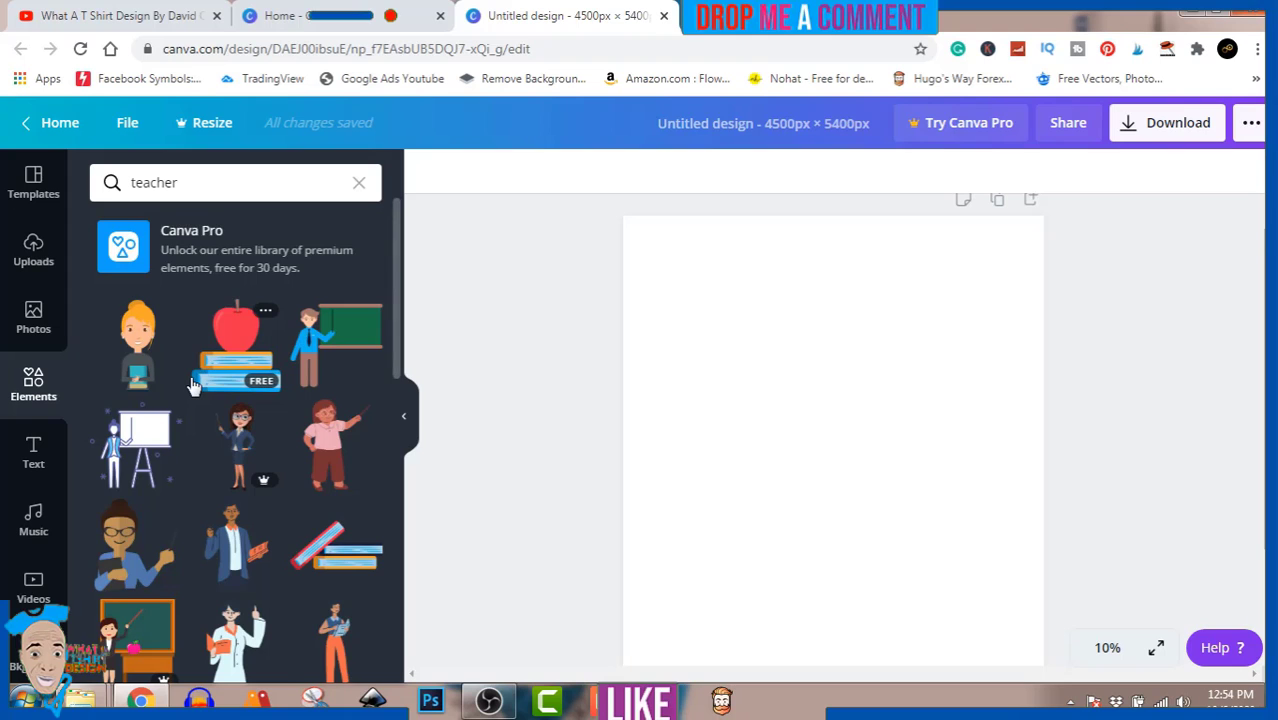
Look through the teacher graphics for an illustration suited to the design.
{"action": "scroll", "coordinate": [193, 386], "scroll_direction": "down", "scroll_amount": 8}
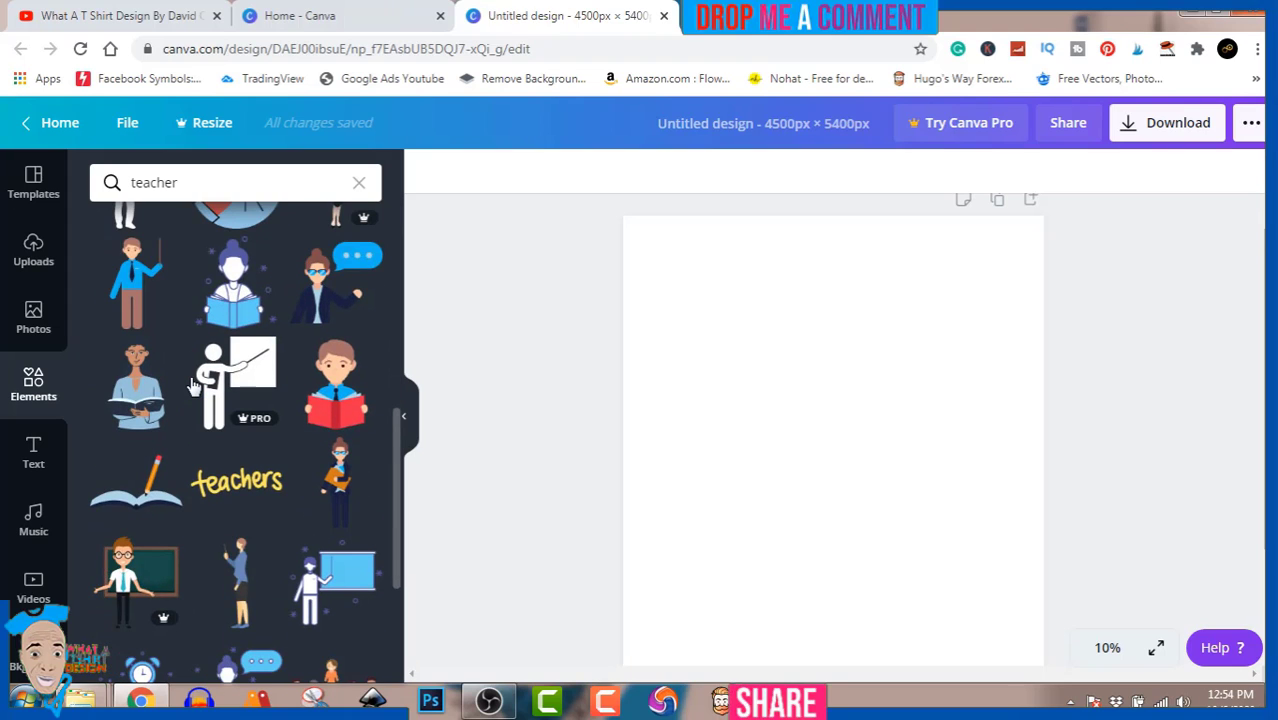
{"action": "scroll", "coordinate": [193, 386], "scroll_direction": "down", "scroll_amount": 5}
{"action": "scroll", "coordinate": [193, 386], "scroll_direction": "down", "scroll_amount": 3}
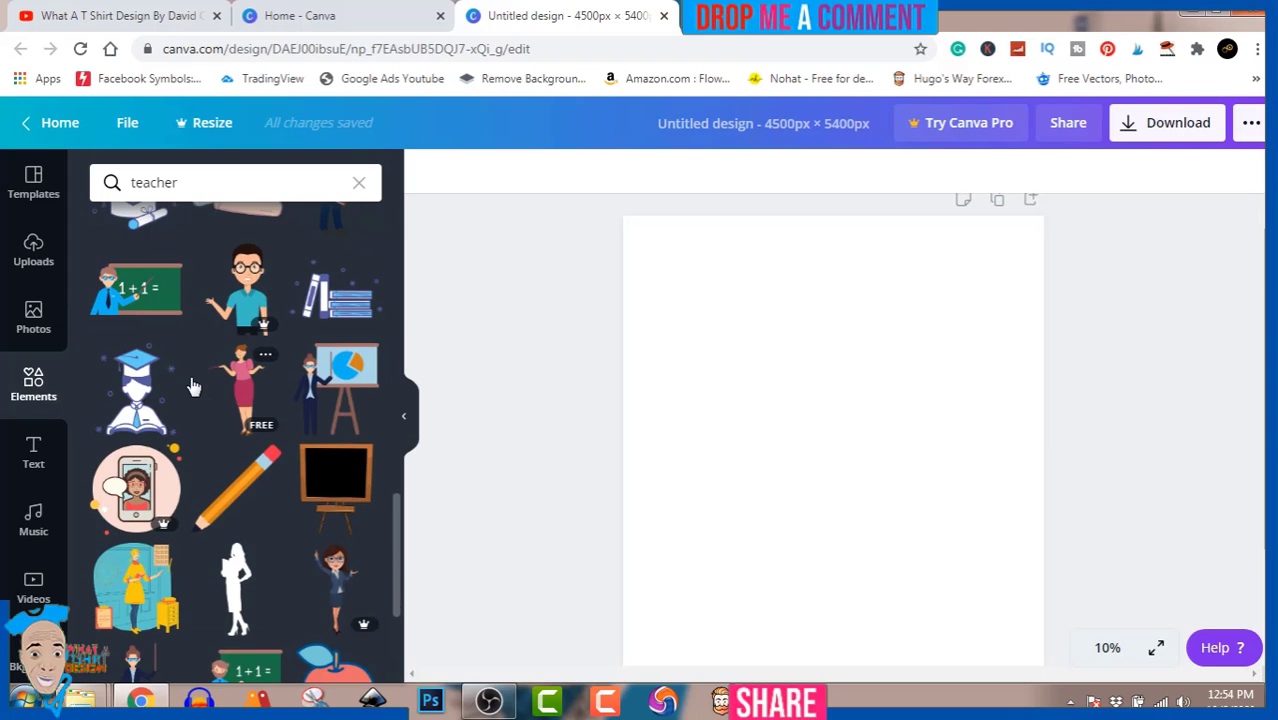
{"action": "scroll", "coordinate": [193, 386], "scroll_direction": "down", "scroll_amount": 6}
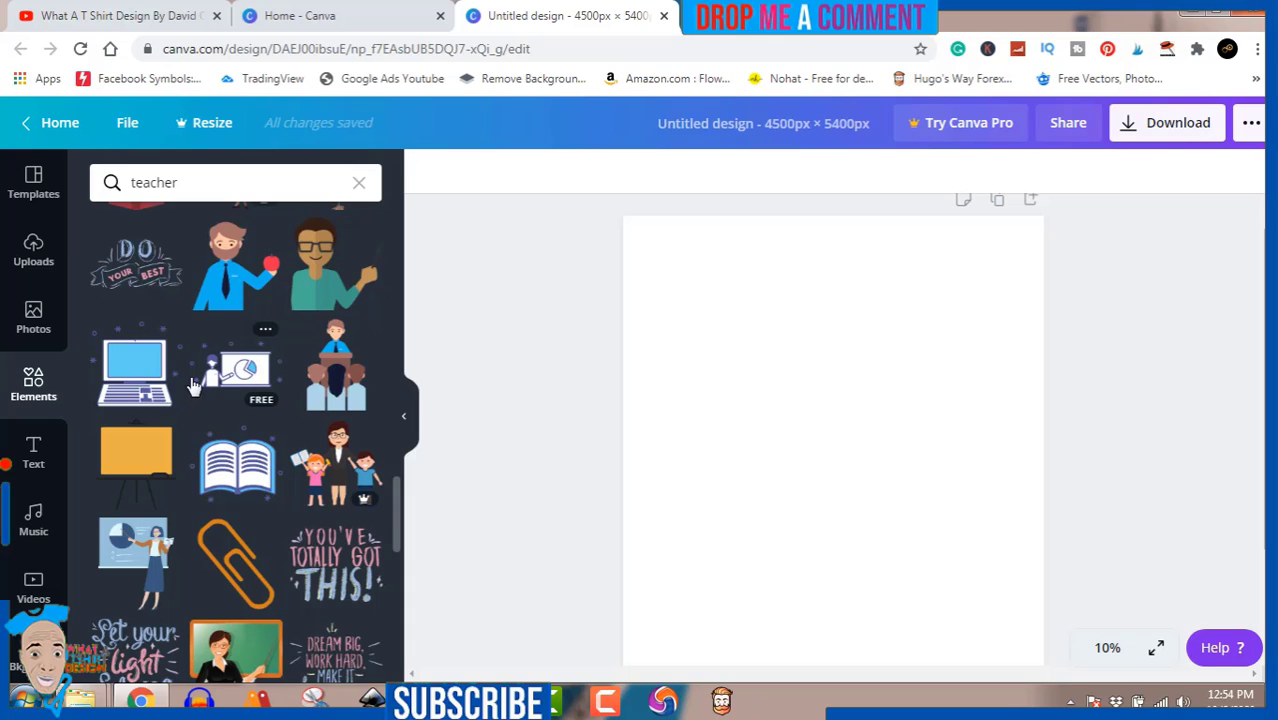
{"action": "scroll", "coordinate": [193, 386], "scroll_direction": "down", "scroll_amount": 1}
{"action": "scroll", "coordinate": [193, 386], "scroll_direction": "down", "scroll_amount": 10}
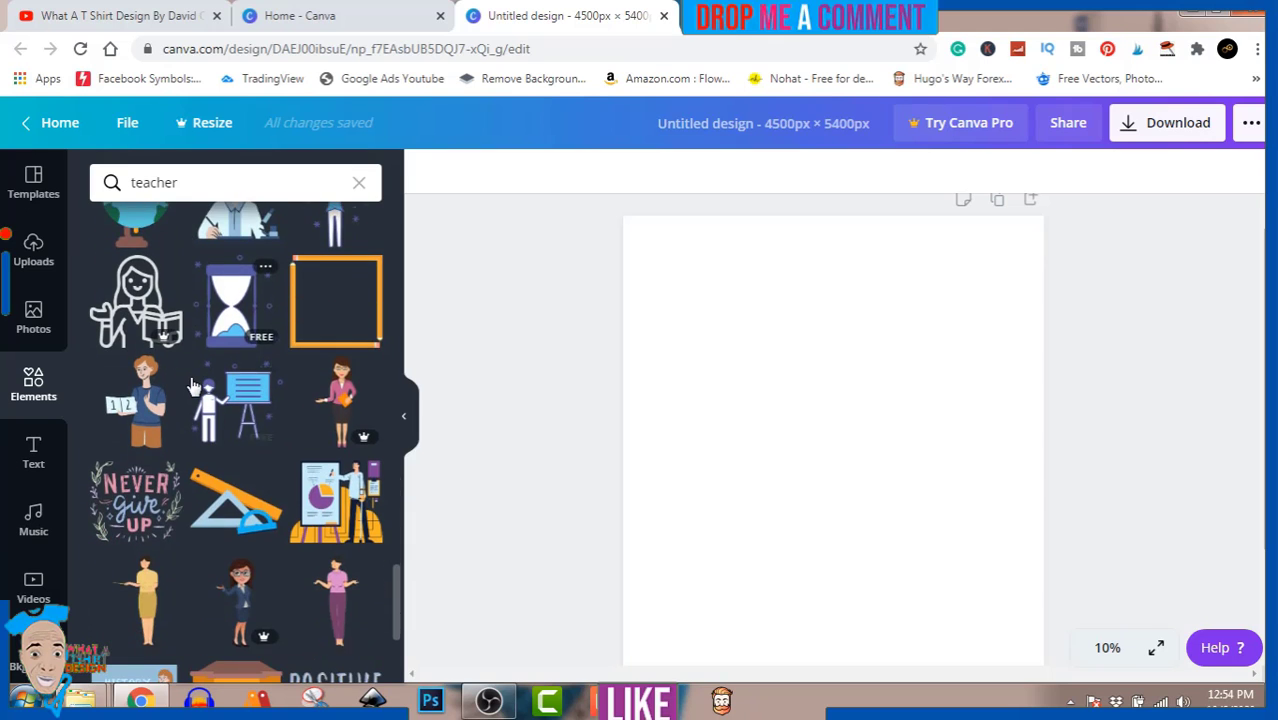
{"action": "scroll", "coordinate": [193, 386], "scroll_direction": "down", "scroll_amount": 5}
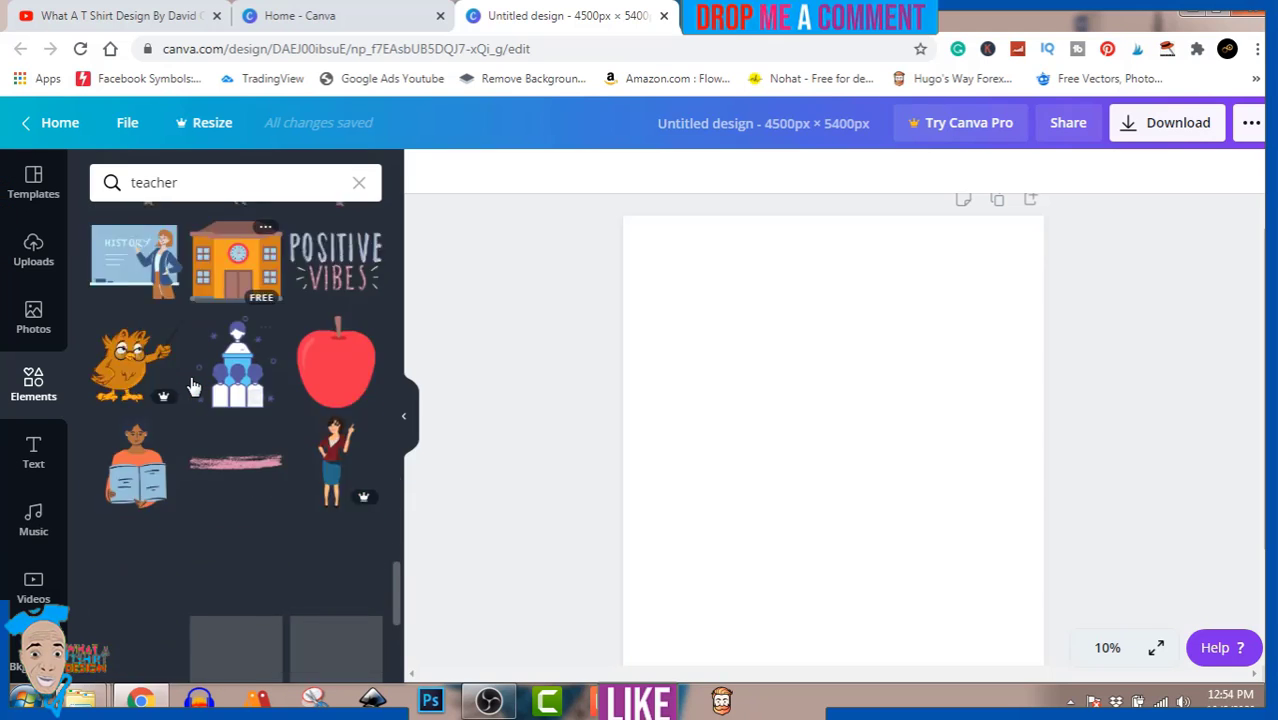
{"action": "scroll", "coordinate": [193, 386], "scroll_direction": "down", "scroll_amount": 3}
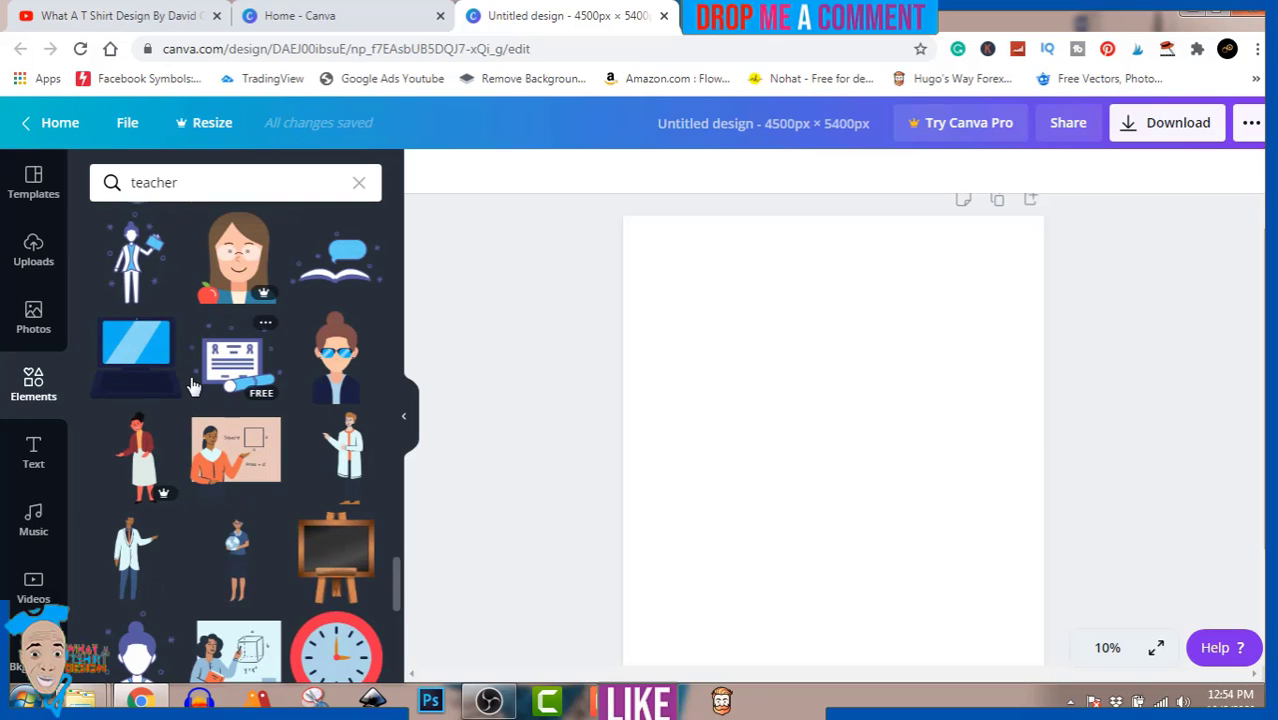
Replace the elements search with the recent search term "pencil".
{"action": "left_click", "coordinate": [202, 178]}
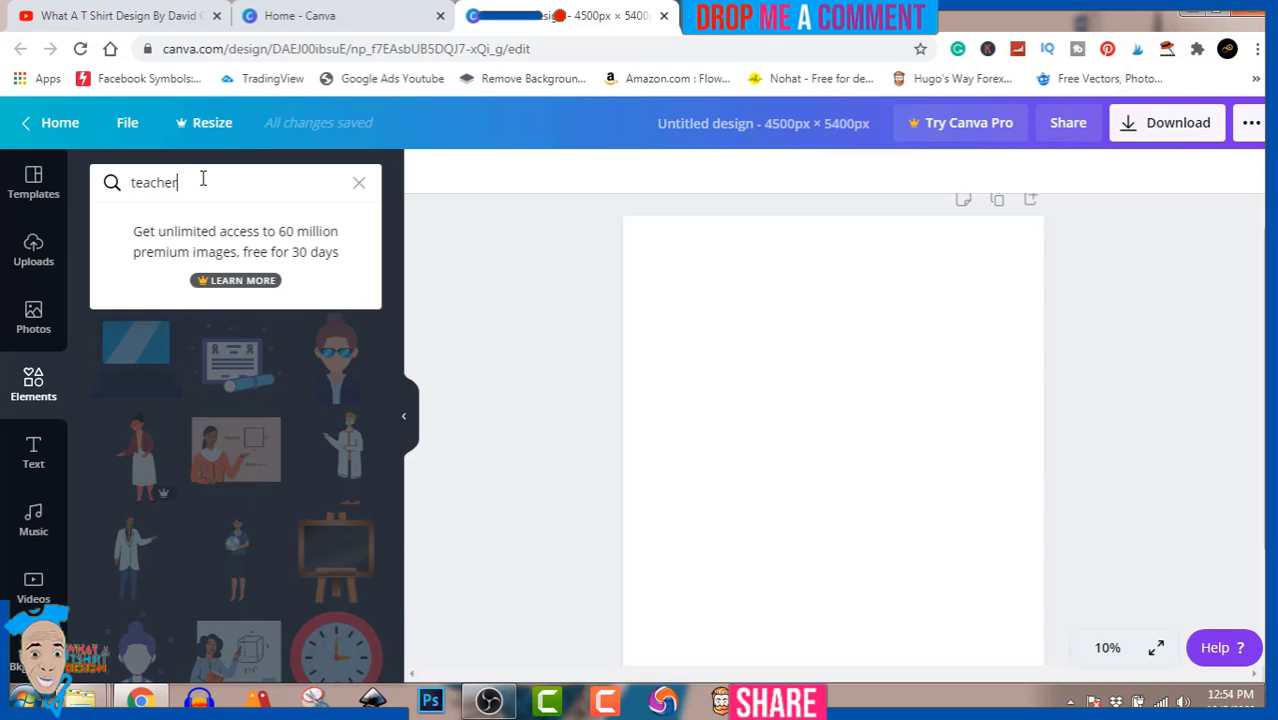
{"action": "key", "text": "BackSpace"}
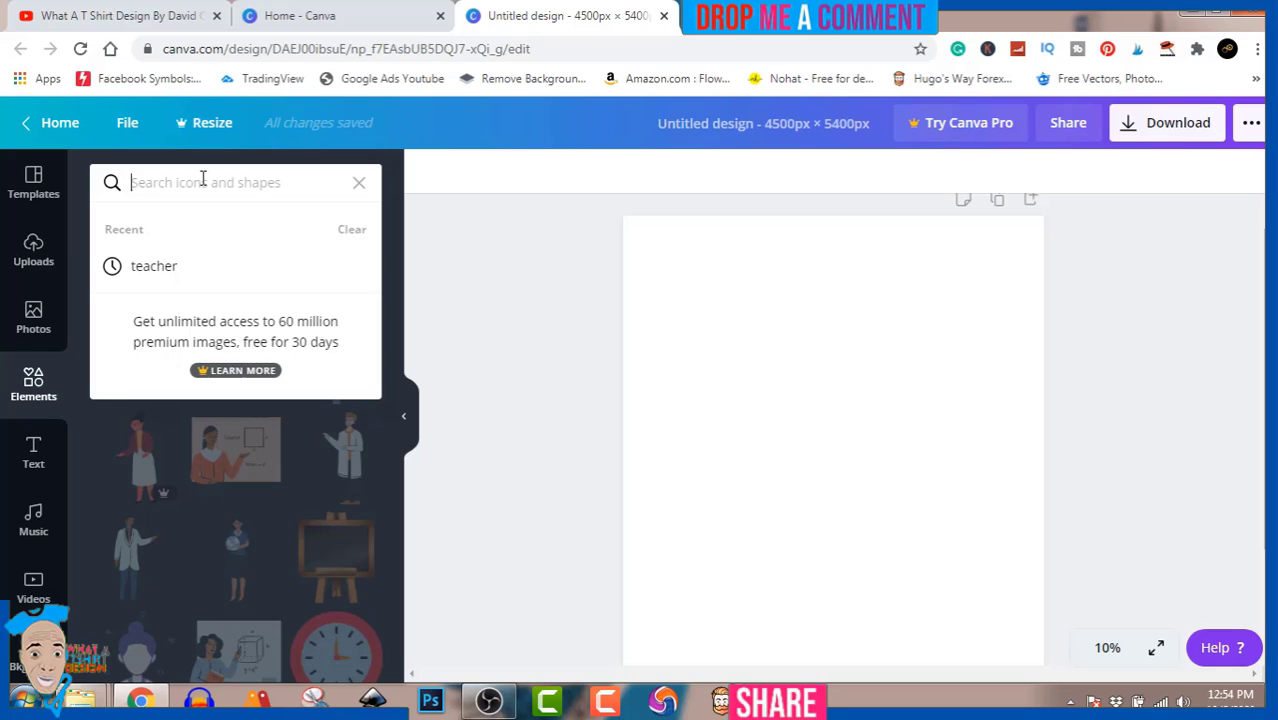
{"action": "key", "text": "BackSpace"}
{"action": "key", "text": "BackSpace"}
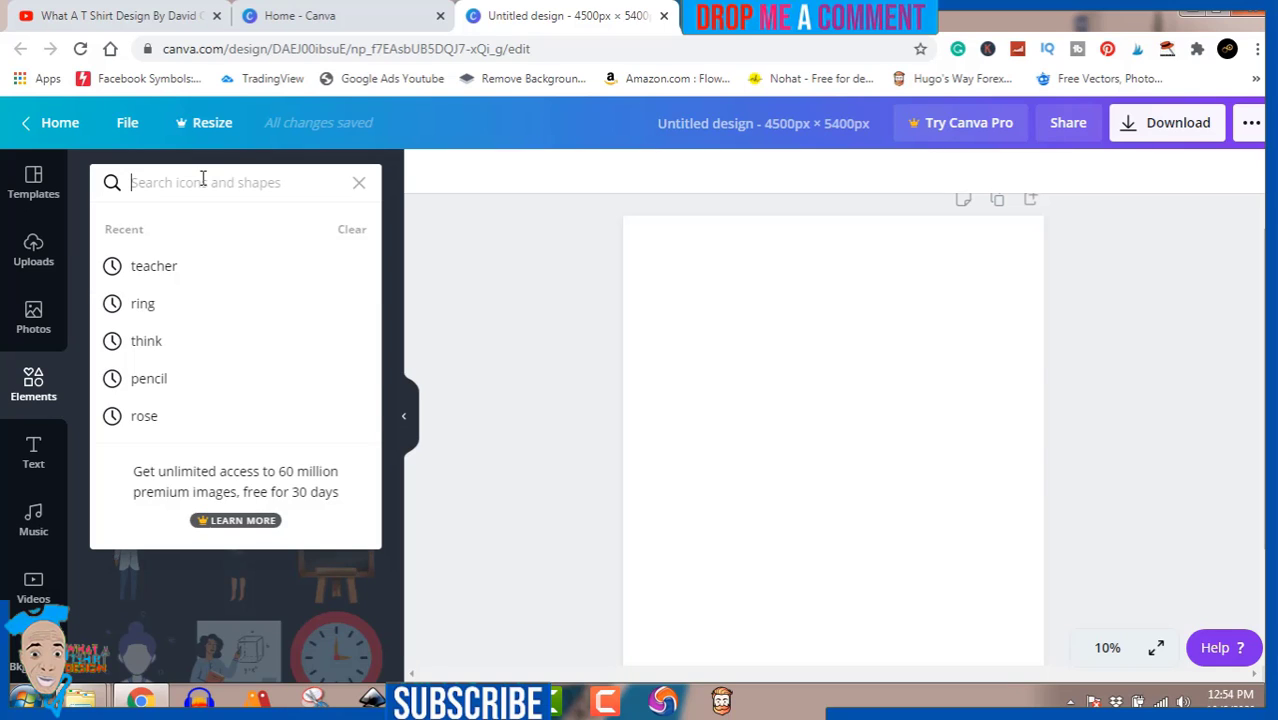
{"action": "left_click", "coordinate": [155, 385]}
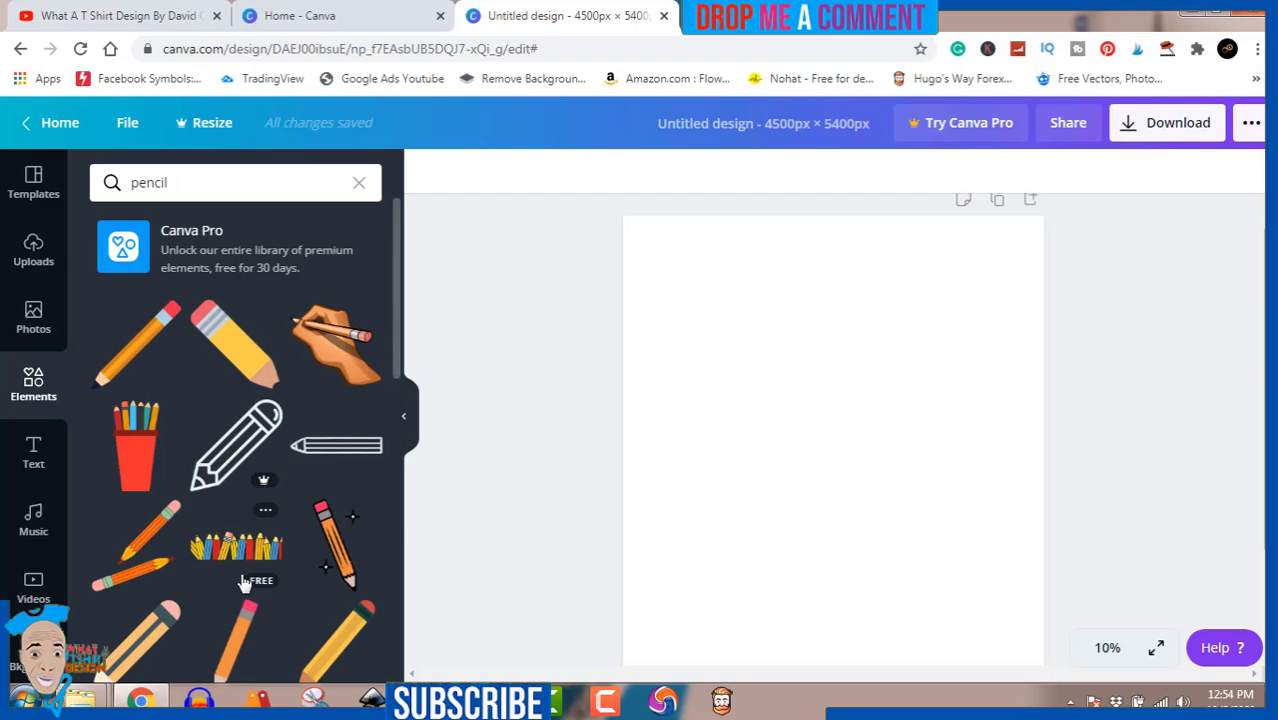
Place the illustration of a green-haired woman carrying a giant green pencil on the upper page, enlarged to about 2909 × 3174 px.
{"action": "scroll", "coordinate": [245, 584], "scroll_direction": "down", "scroll_amount": 1}
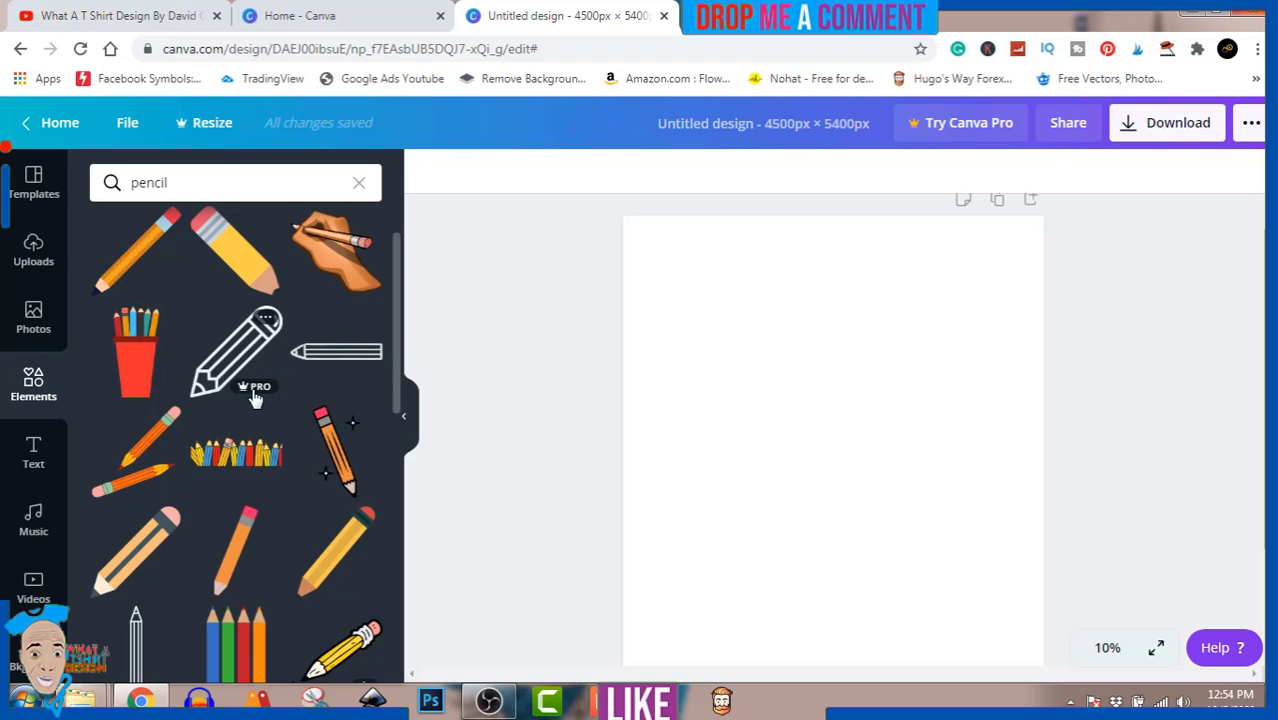
{"action": "scroll", "coordinate": [236, 565], "scroll_direction": "down", "scroll_amount": 4}
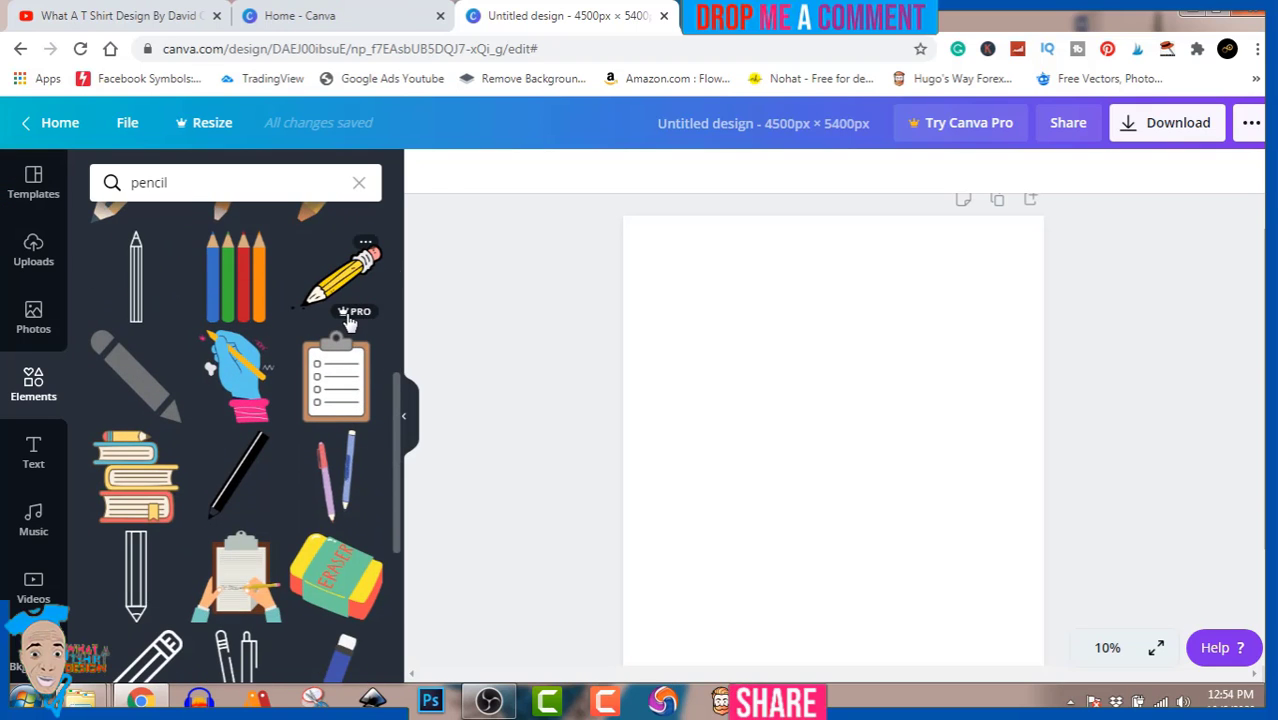
{"action": "scroll", "coordinate": [229, 360], "scroll_direction": "down", "scroll_amount": 2}
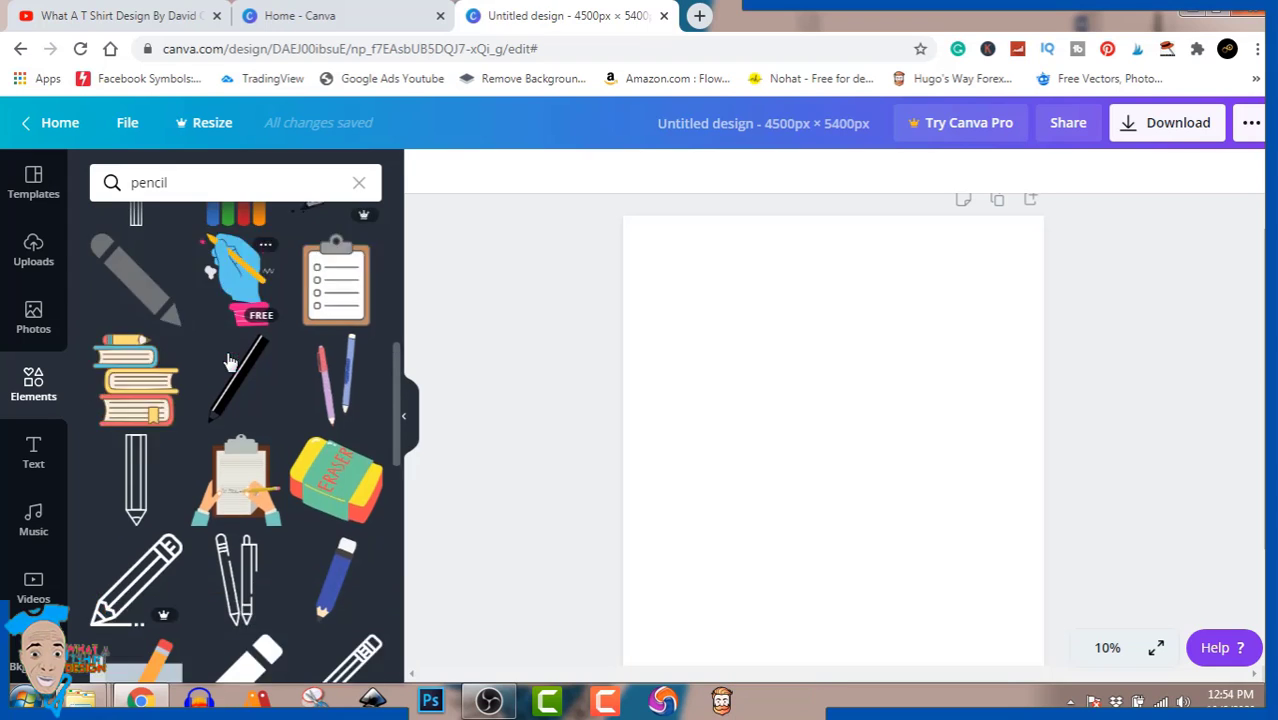
{"action": "scroll", "coordinate": [229, 360], "scroll_direction": "down", "scroll_amount": 1}
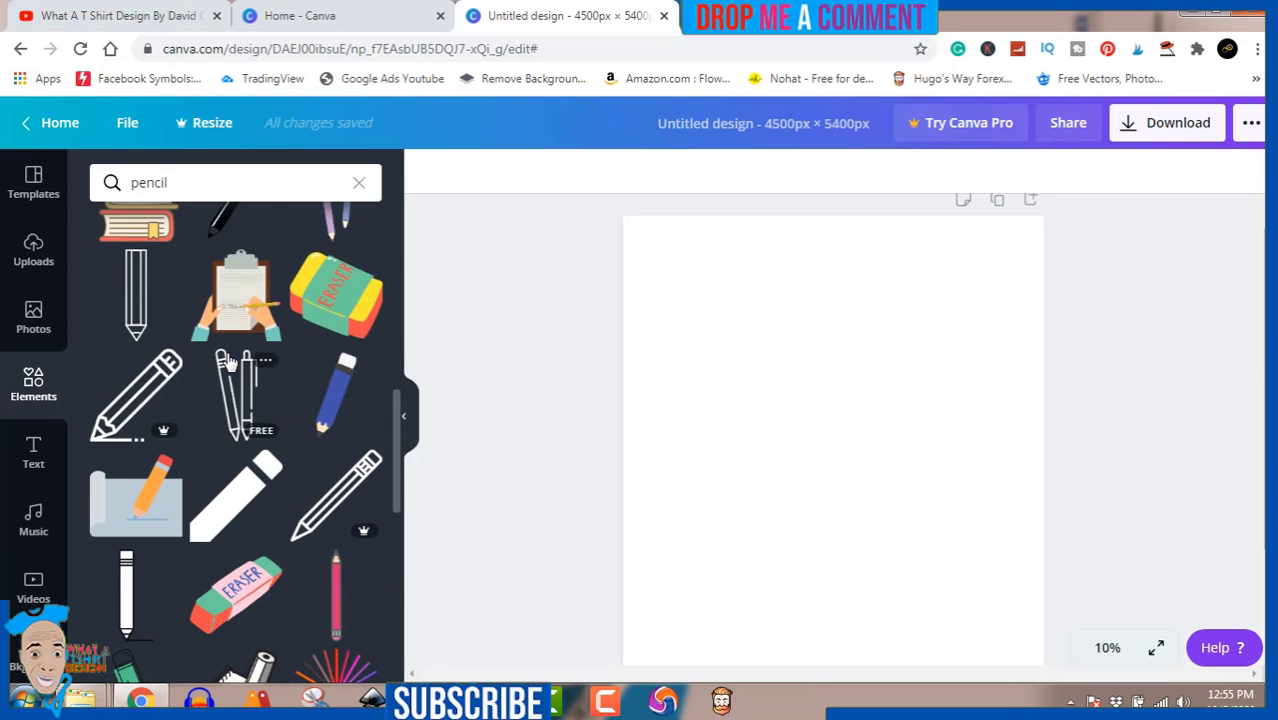
{"action": "scroll", "coordinate": [229, 360], "scroll_direction": "down", "scroll_amount": 8}
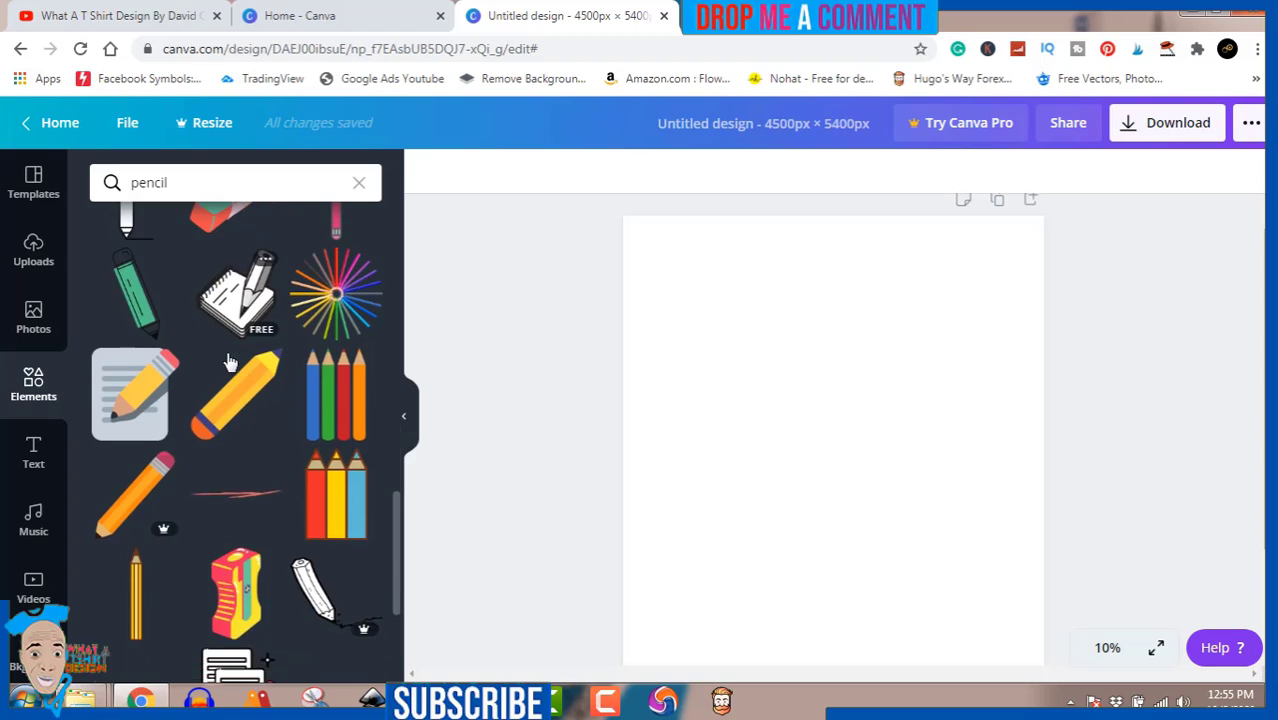
{"action": "scroll", "coordinate": [229, 360], "scroll_direction": "down", "scroll_amount": 3}
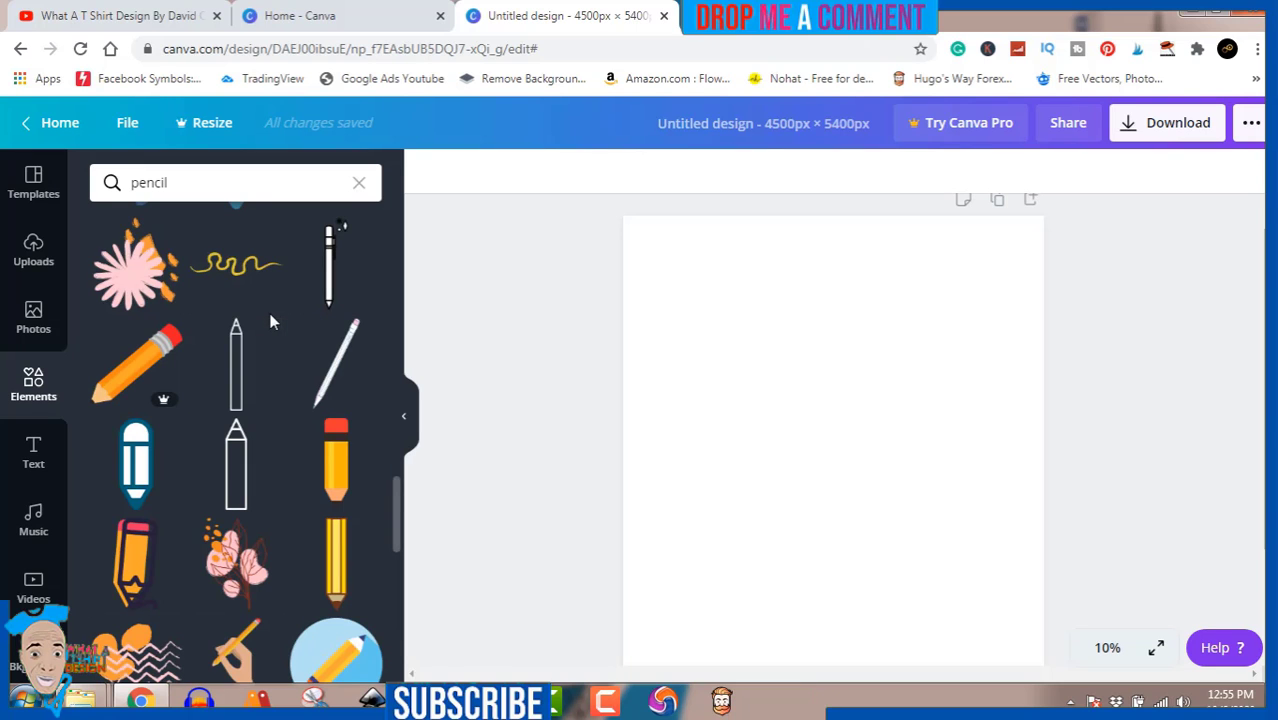
{"action": "scroll", "coordinate": [267, 410], "scroll_direction": "down", "scroll_amount": 5}
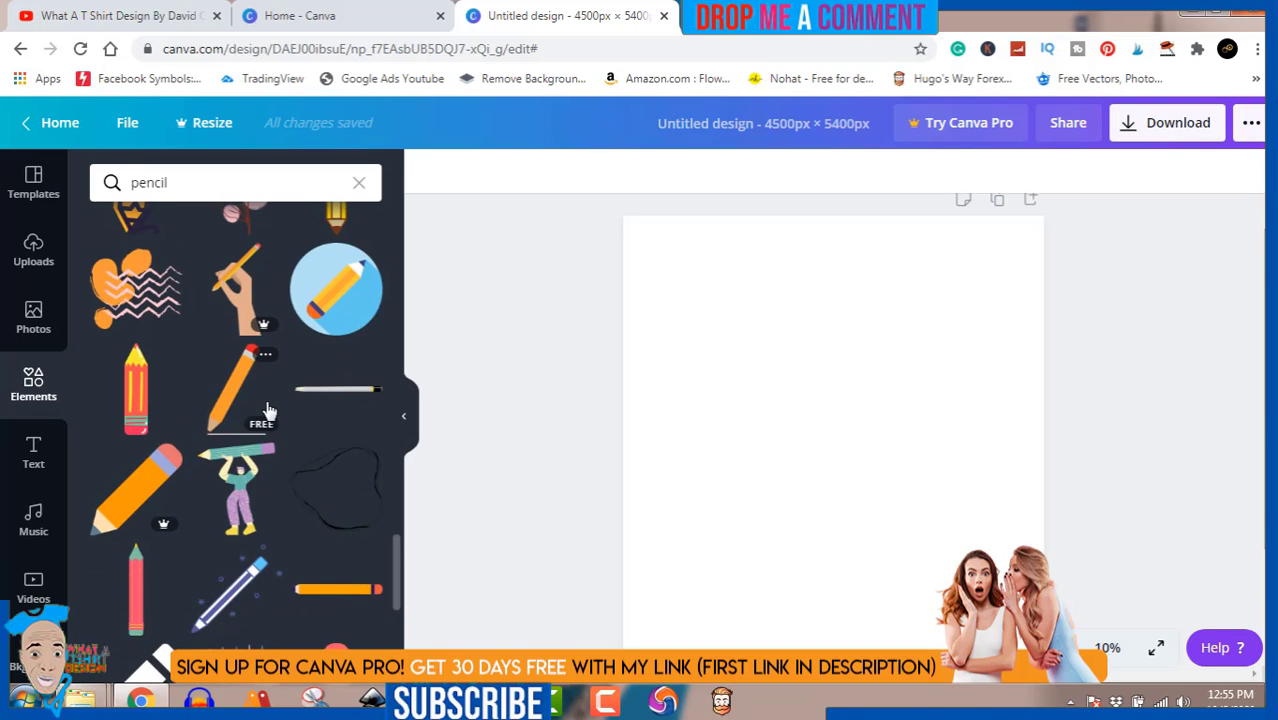
{"action": "scroll", "coordinate": [267, 410], "scroll_direction": "down", "scroll_amount": 4}
{"action": "scroll", "coordinate": [268, 410], "scroll_direction": "down", "scroll_amount": 10}
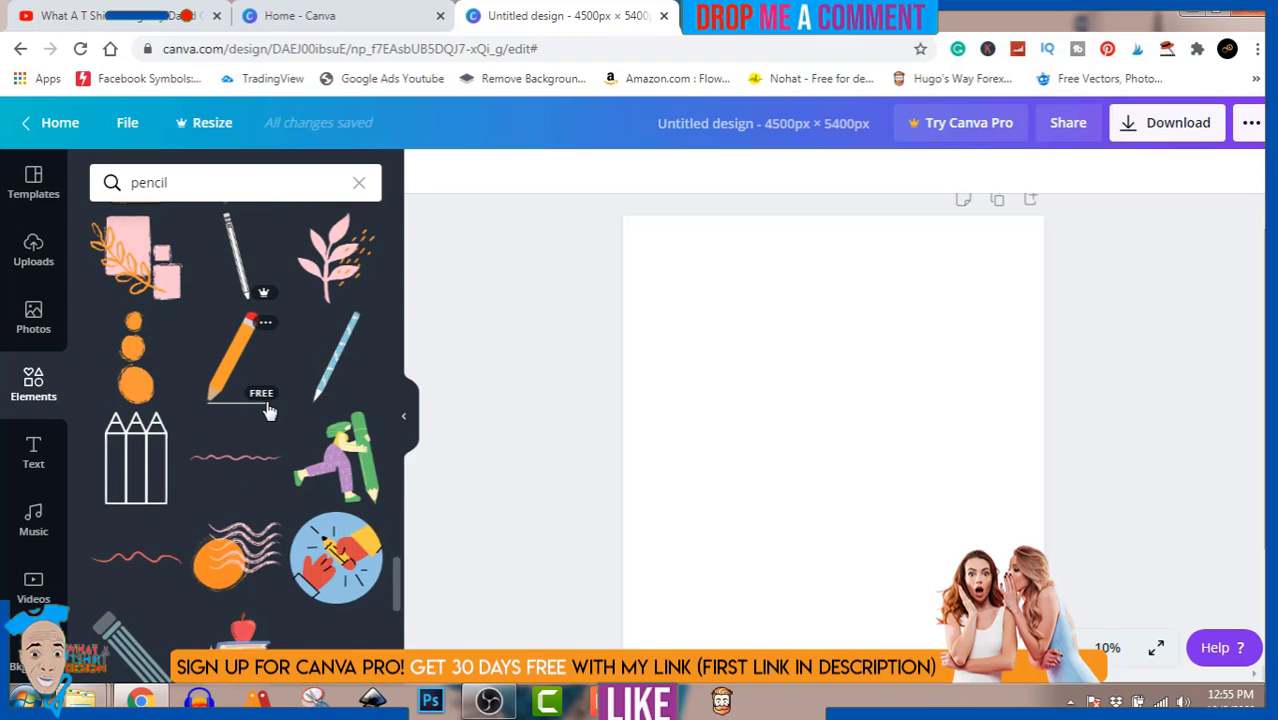
{"action": "left_click", "coordinate": [335, 453]}
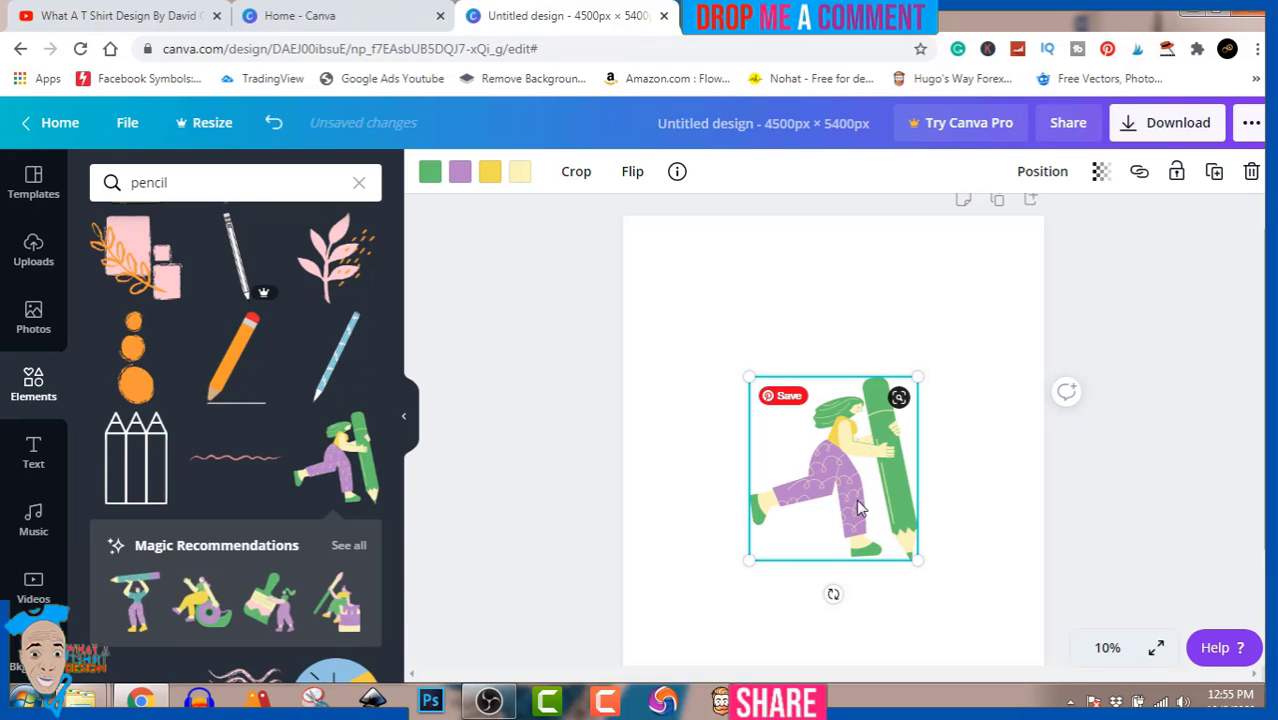
{"action": "left_click_drag", "start_coordinate": [841, 462], "coordinate": [840, 350]}
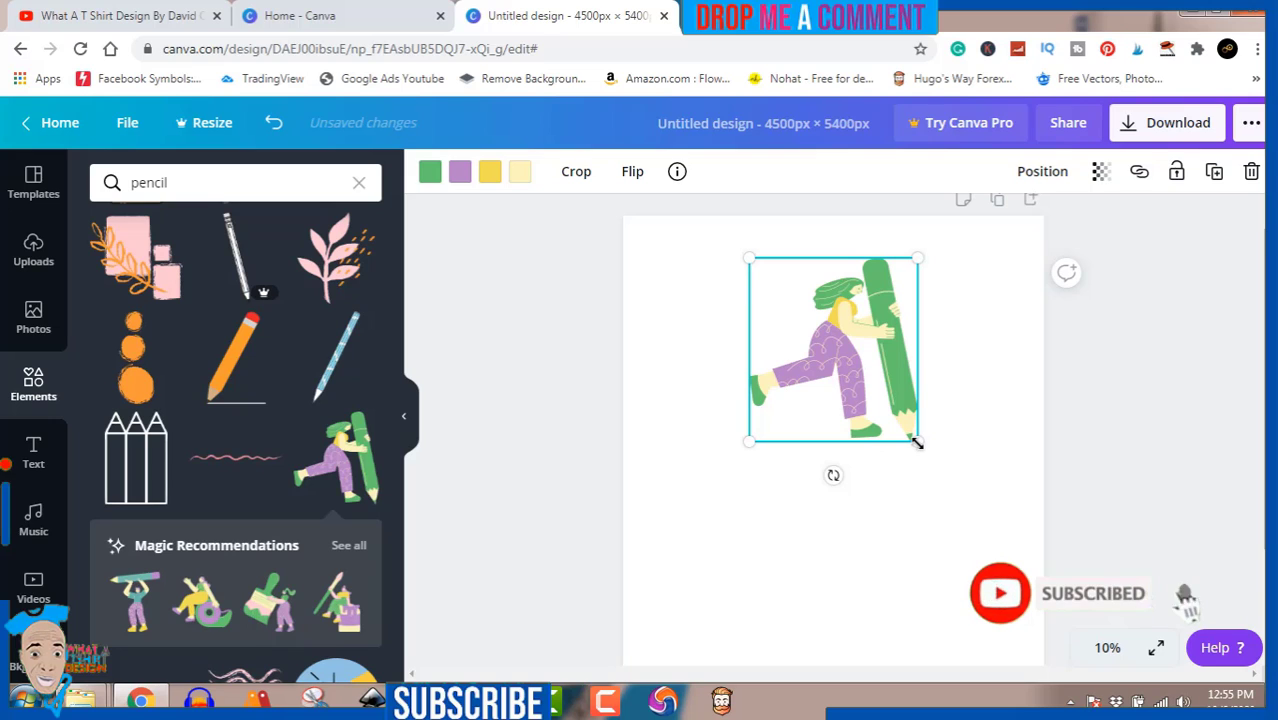
{"action": "left_click_drag", "start_coordinate": [917, 441], "coordinate": [1020, 553]}
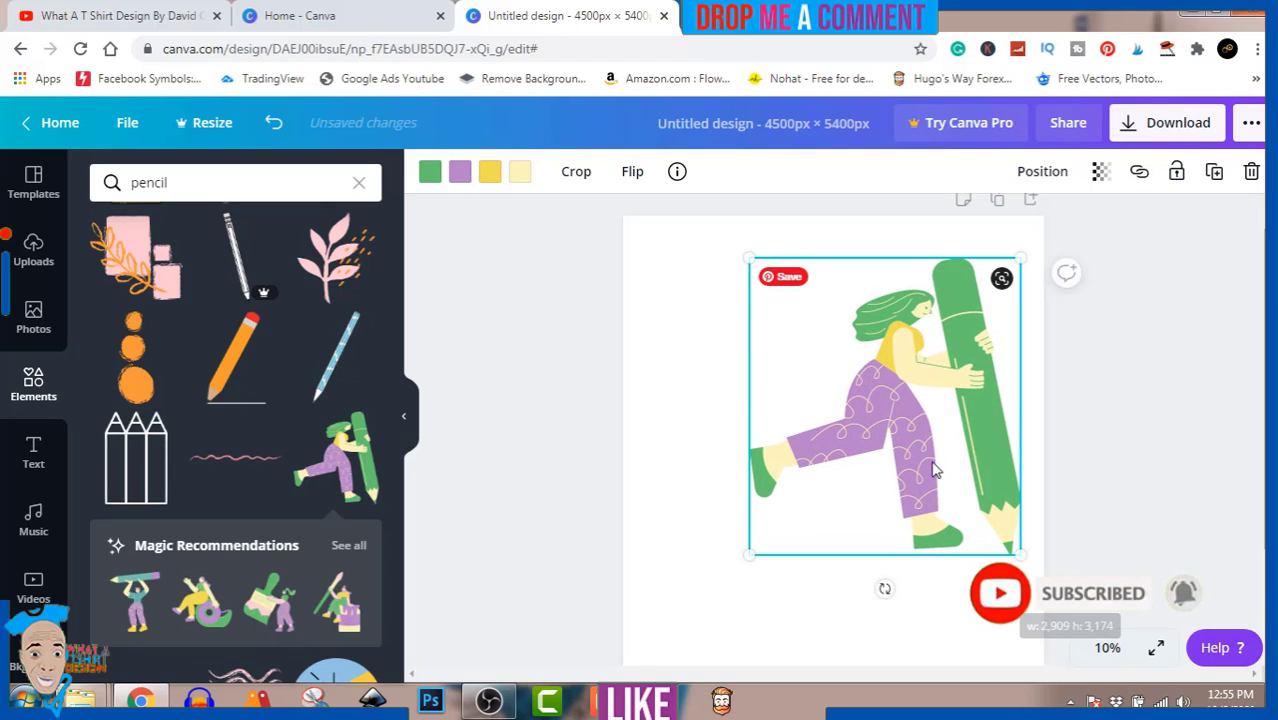
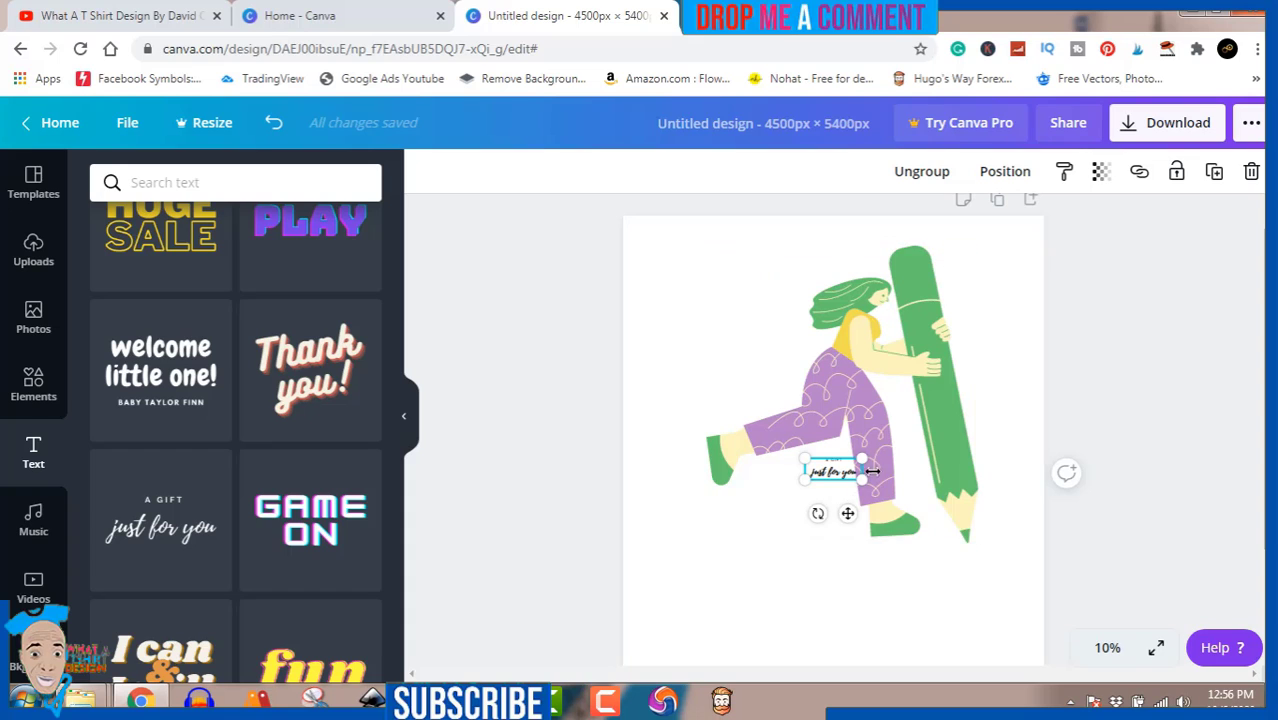
Enlarge the "A GIFT just for you" text group and place it across the lower part of the page, over the woman's feet.
{"action": "left_click_drag", "start_coordinate": [861, 479], "coordinate": [1068, 668]}
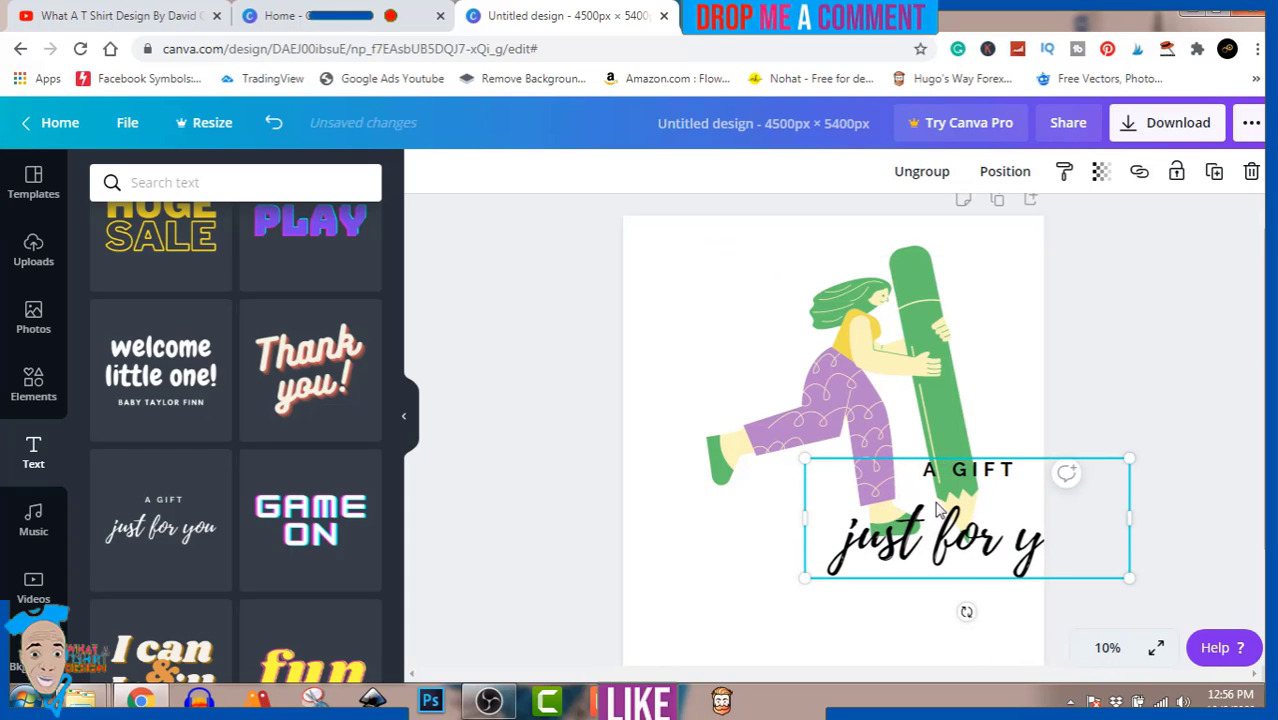
{"action": "left_click_drag", "start_coordinate": [967, 490], "coordinate": [801, 516]}
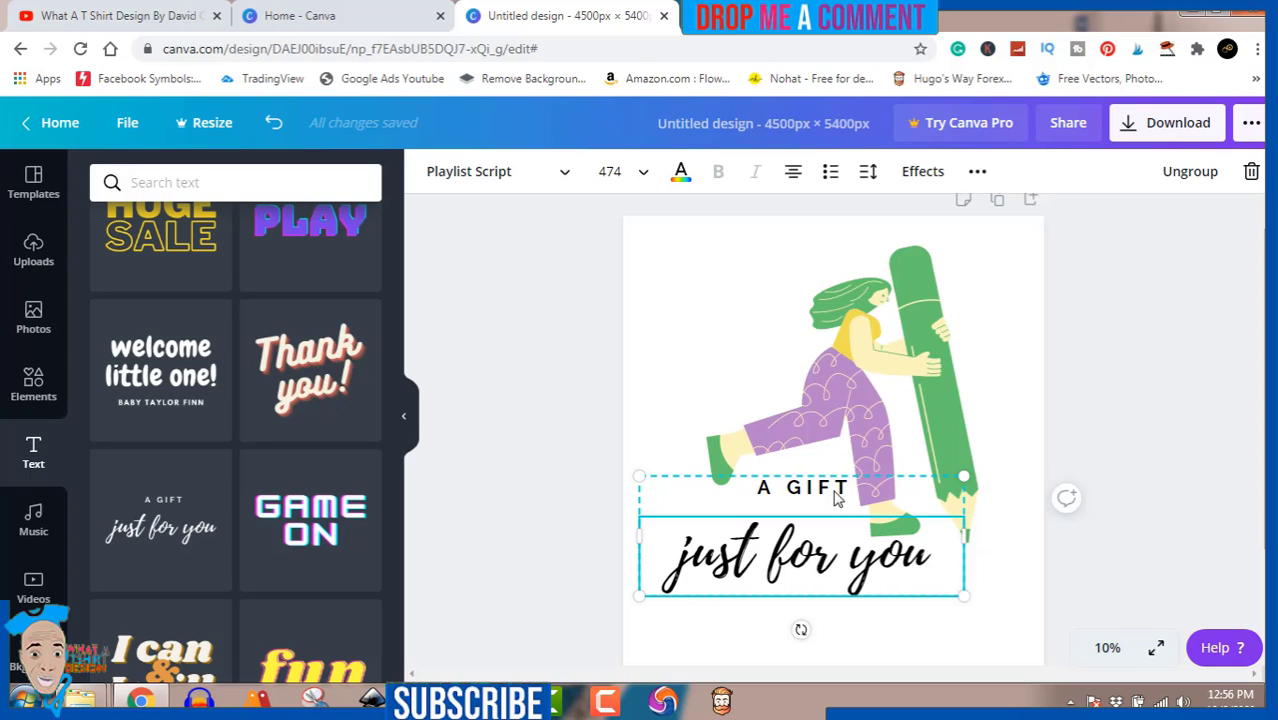
Extend the "A GIFT" line so that it reads "A GIFT CALLED".
{"action": "left_click", "coordinate": [837, 490]}
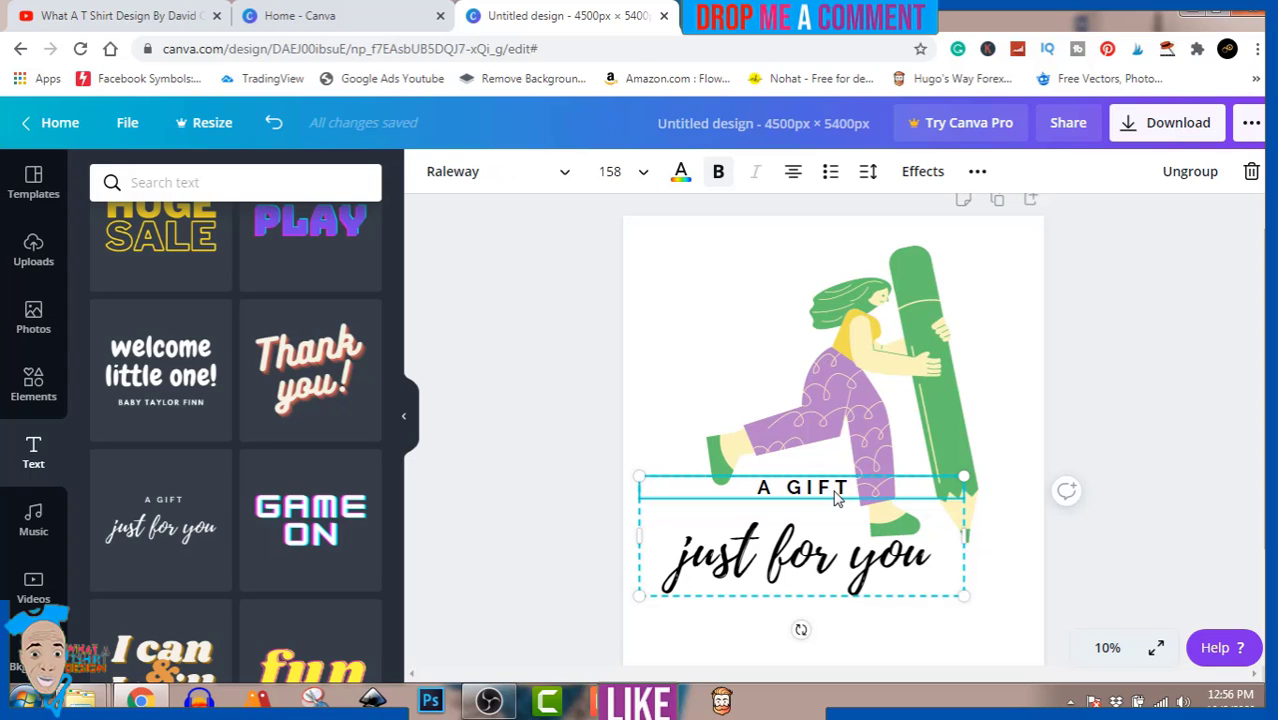
{"action": "left_click_drag", "start_coordinate": [837, 490], "coordinate": [756, 488]}
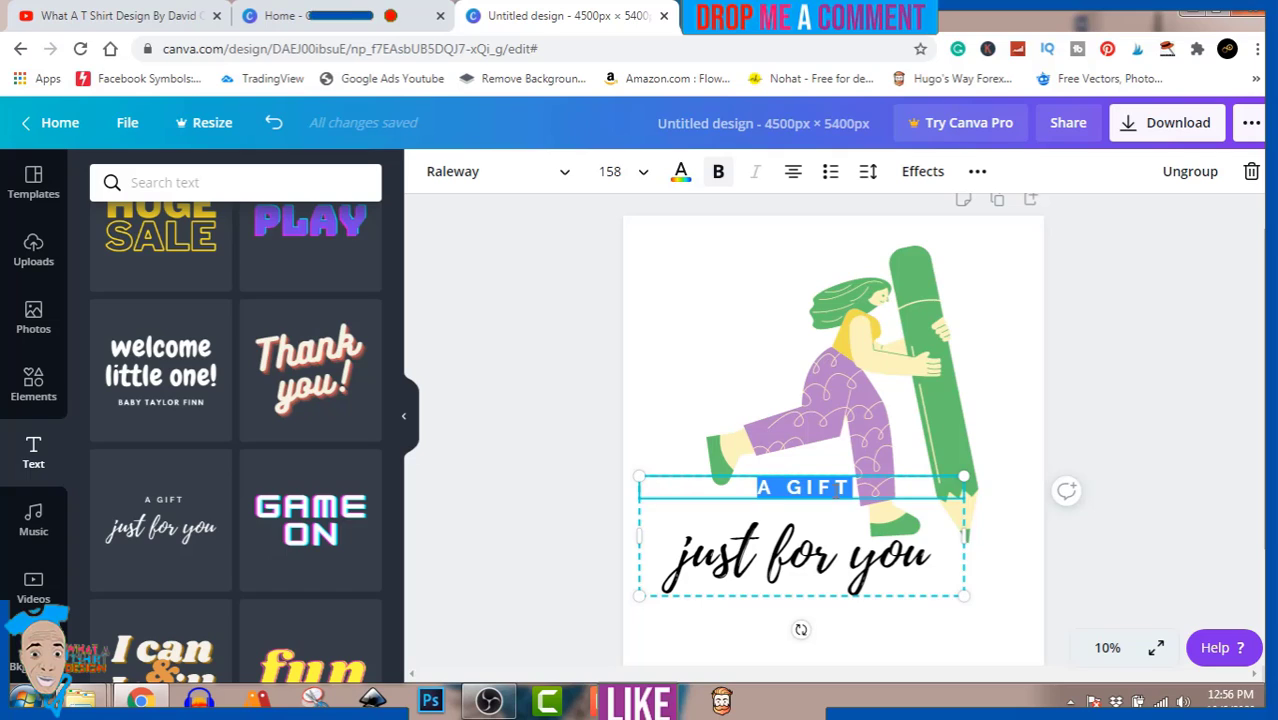
{"action": "left_click", "coordinate": [855, 487]}
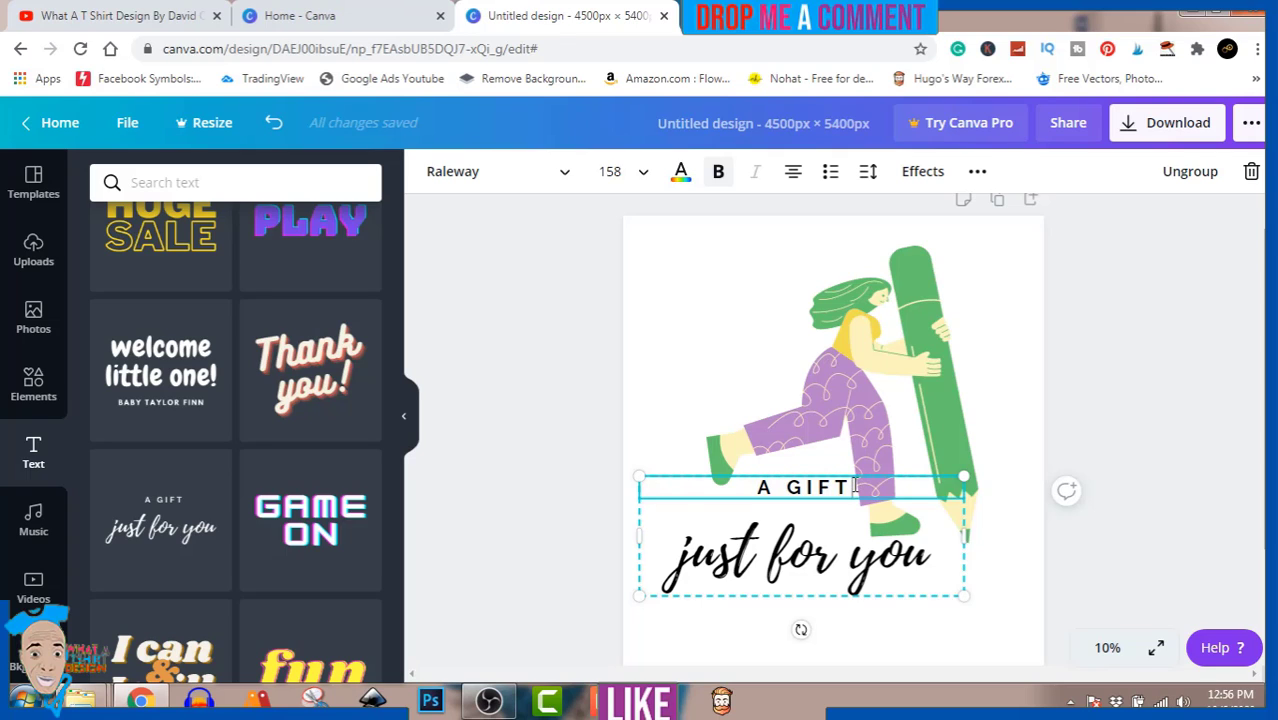
{"action": "type", "text": "CALLED"}
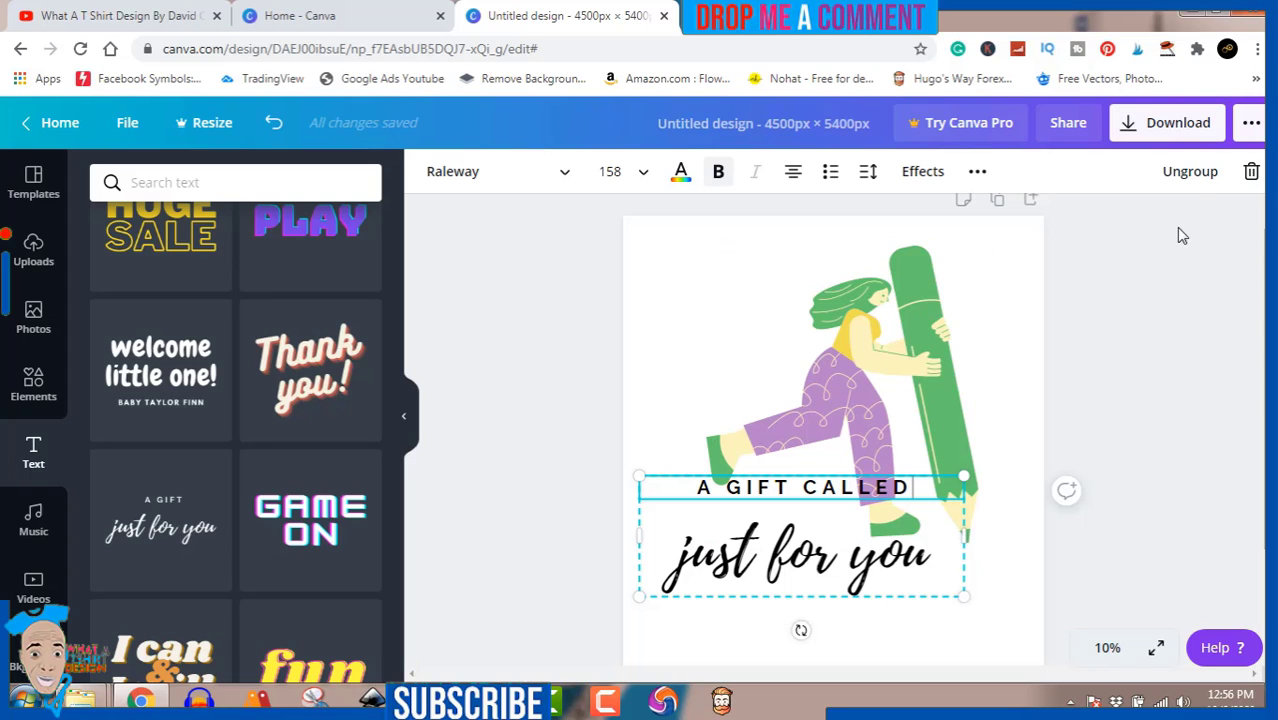
Ungroup the two text lines and delete the "A GIFT CALLED" line.
{"action": "left_click", "coordinate": [1197, 185]}
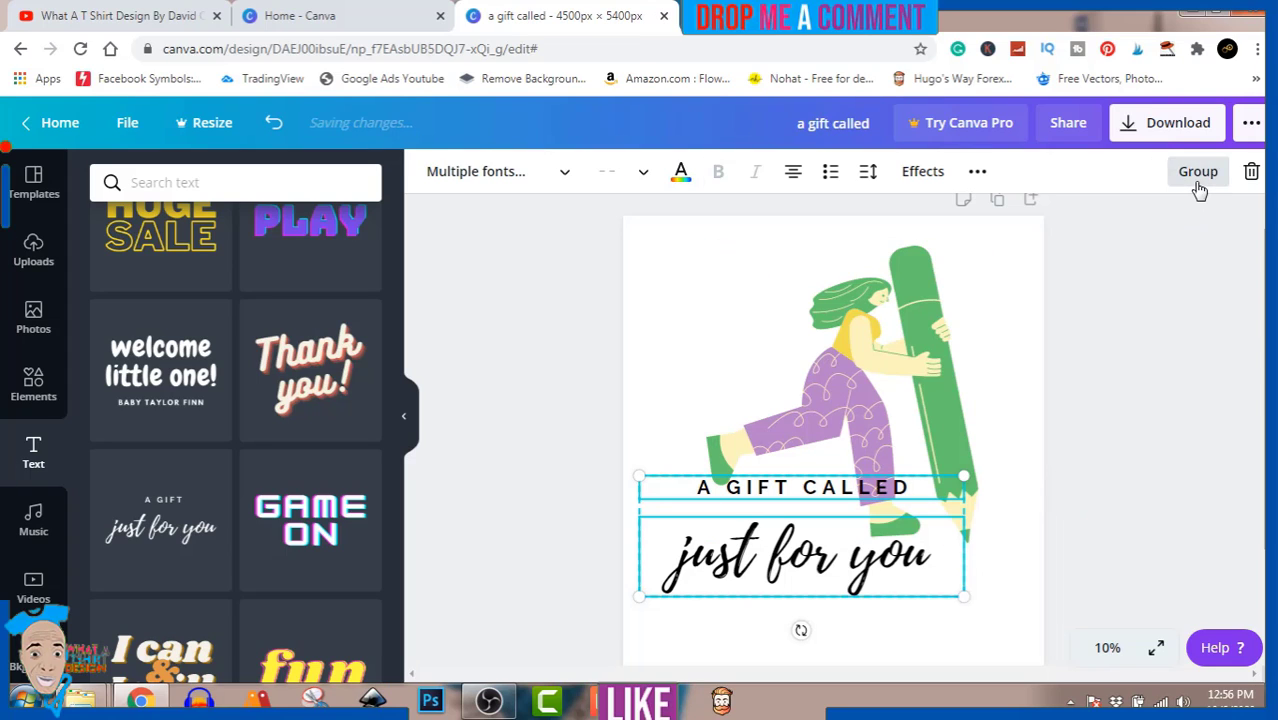
{"action": "left_click", "coordinate": [1190, 431]}
{"action": "left_click", "coordinate": [857, 500]}
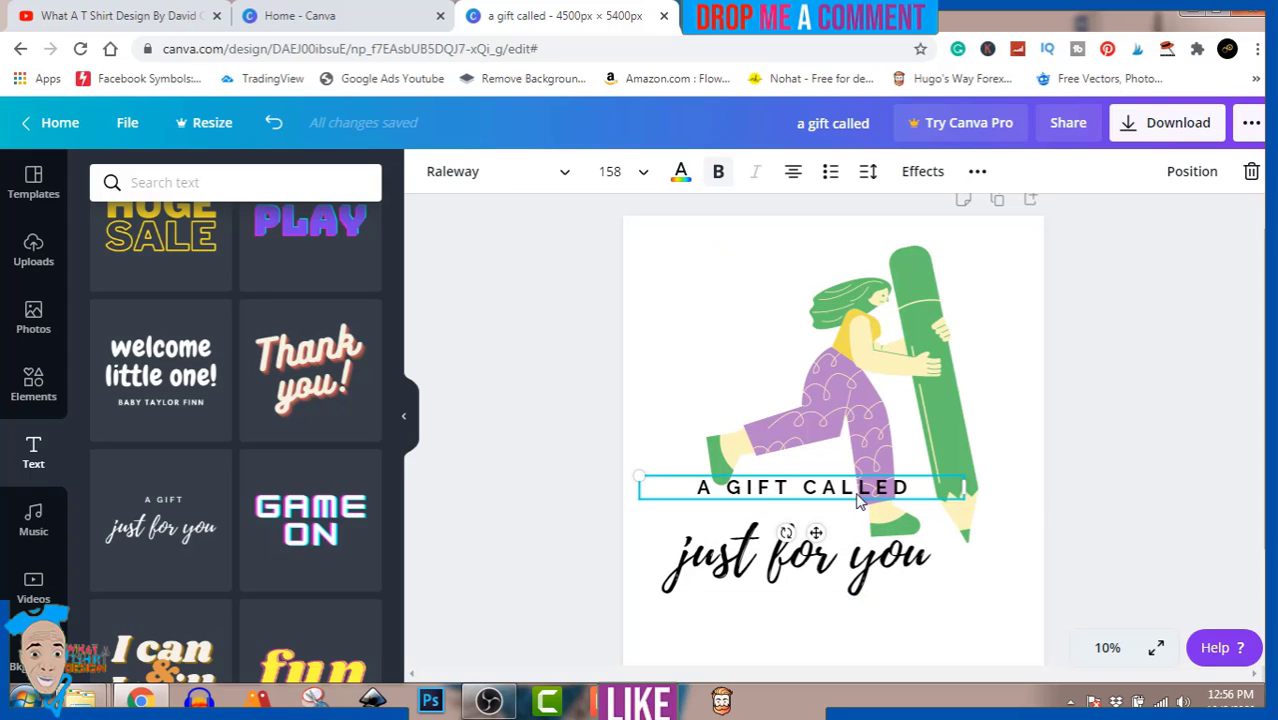
{"action": "key", "text": "Delete"}
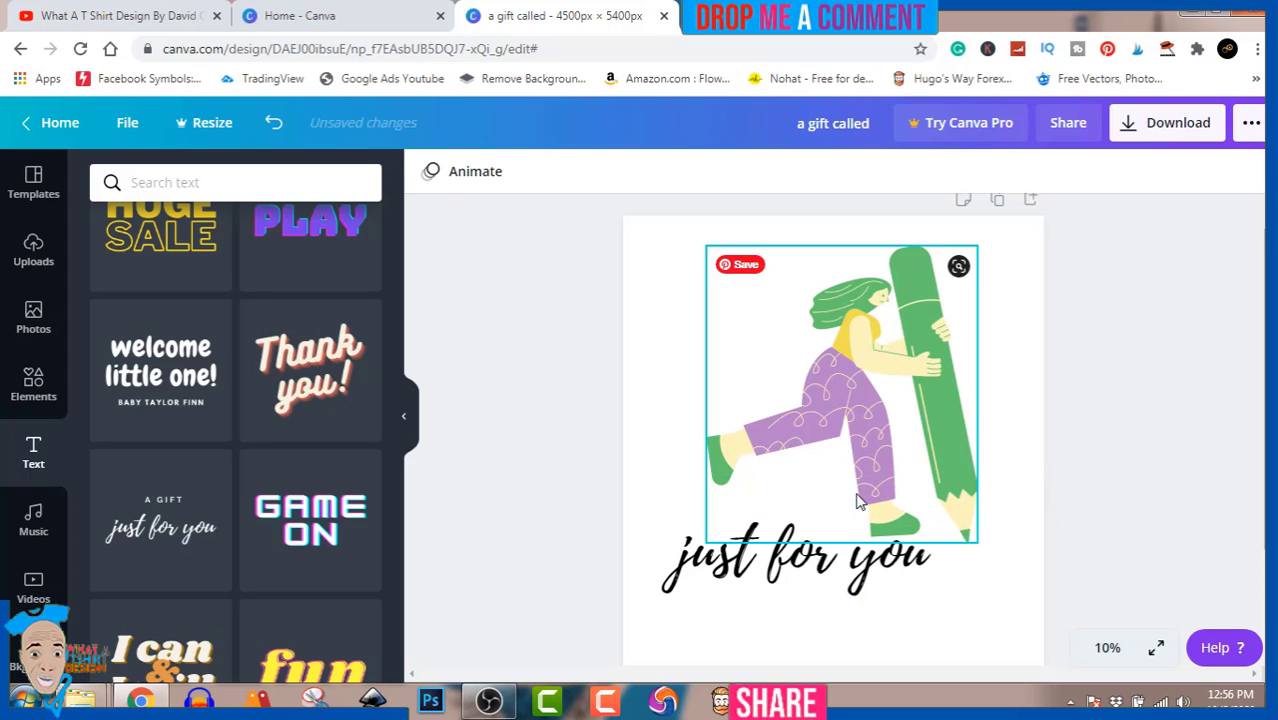
Replace the script text "just for you" with "Teacher".
{"action": "double_click", "coordinate": [817, 571]}
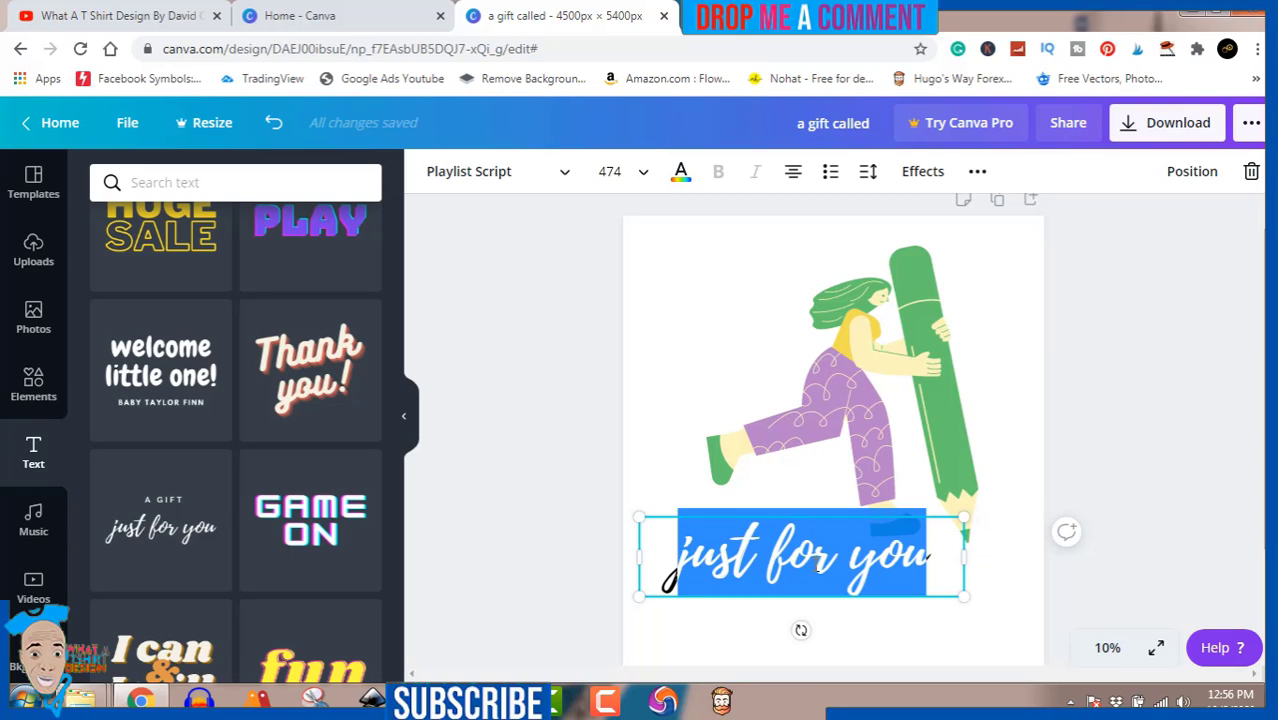
{"action": "type", "text": "Tea"}
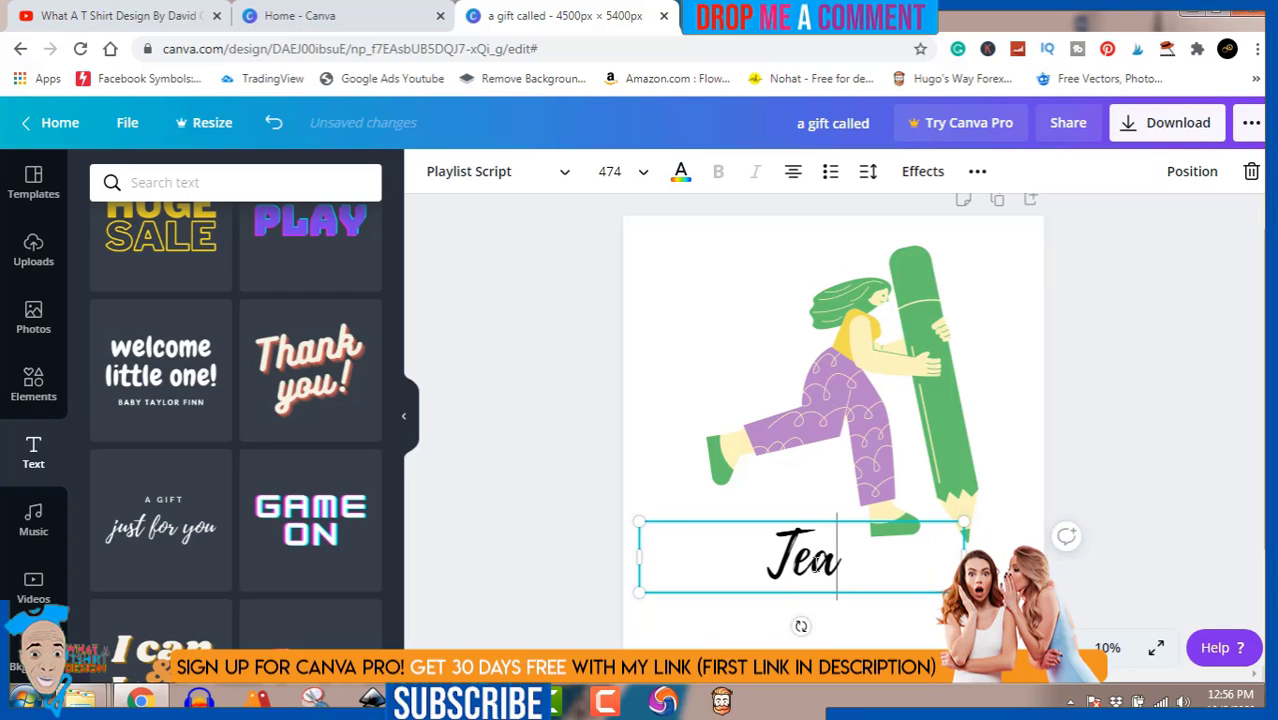
{"action": "type", "text": "cher"}
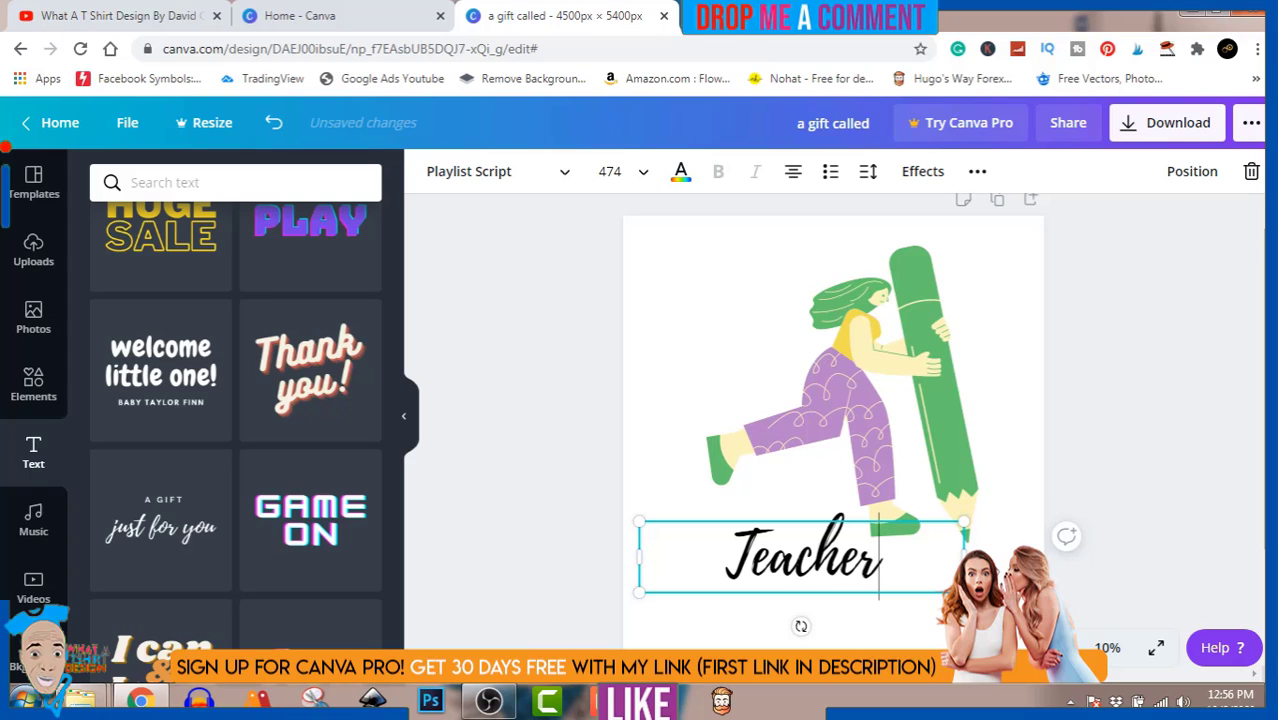
Enlarge the "Teacher" text to size 718 and place it below the woman's raised leg, overlapping her front foot.
{"action": "left_click_drag", "start_coordinate": [962, 592], "coordinate": [1128, 650]}
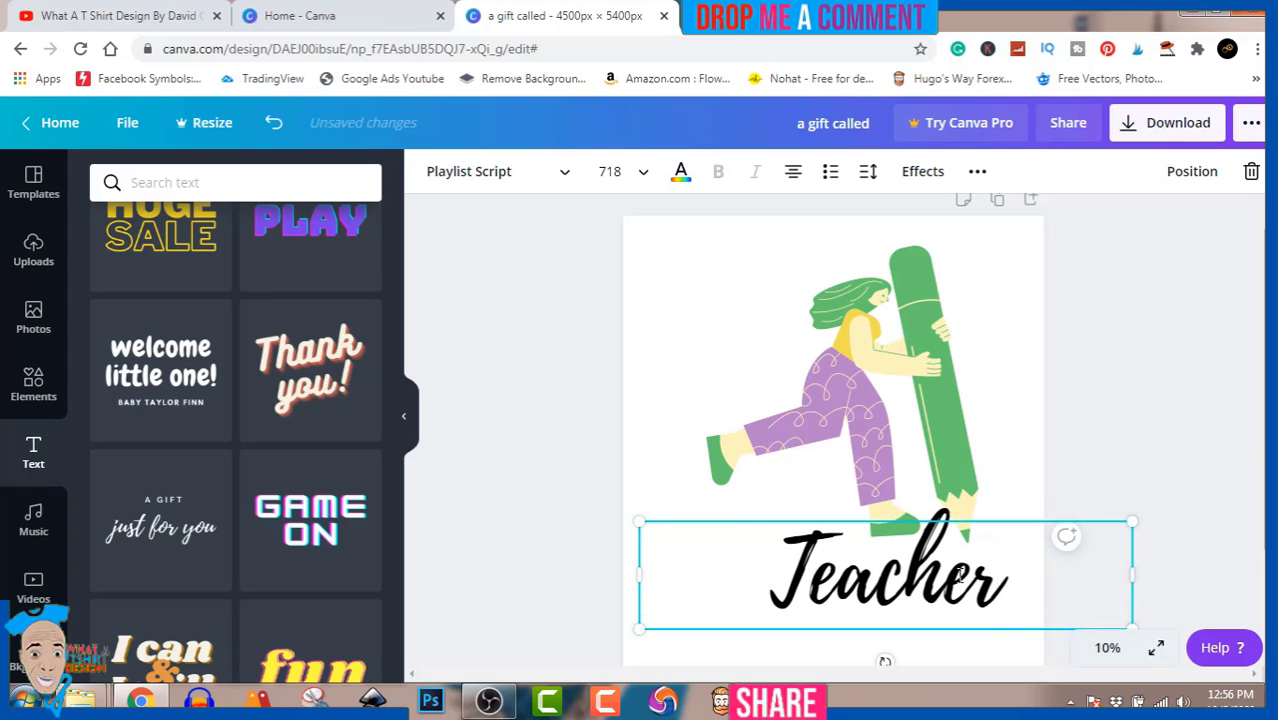
{"action": "left_click", "coordinate": [1136, 440]}
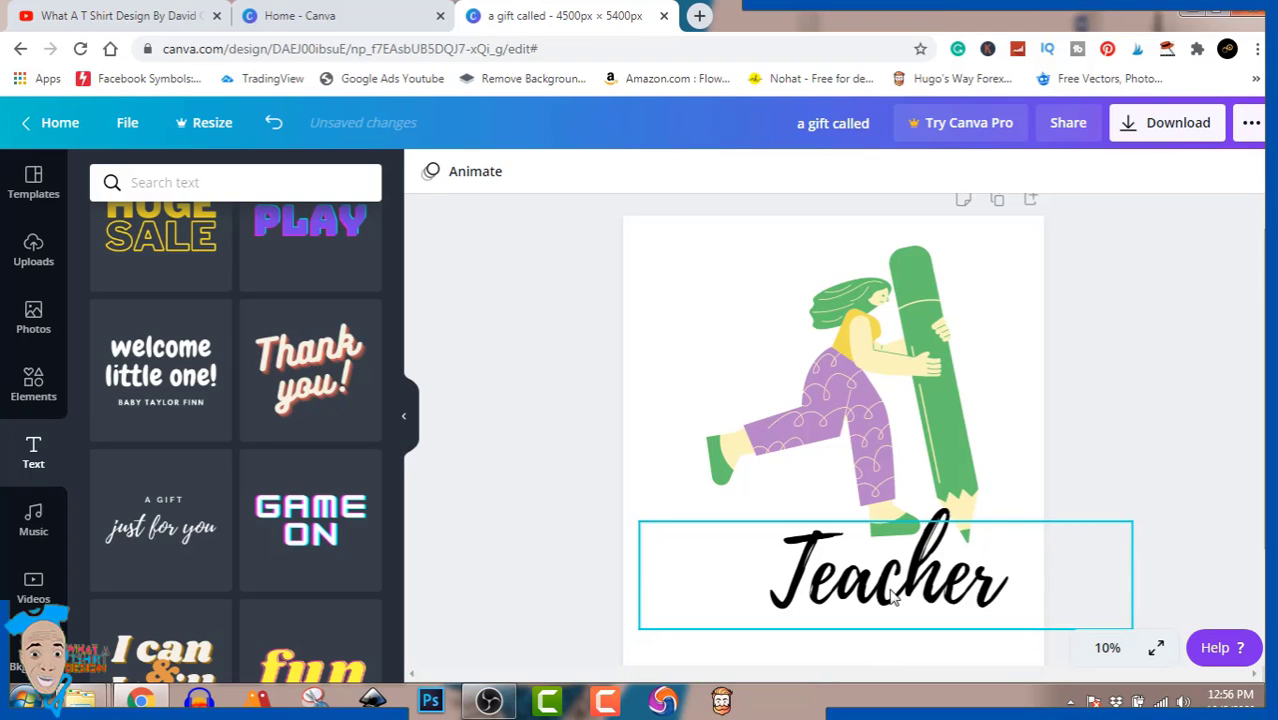
{"action": "left_click_drag", "start_coordinate": [910, 577], "coordinate": [810, 548]}
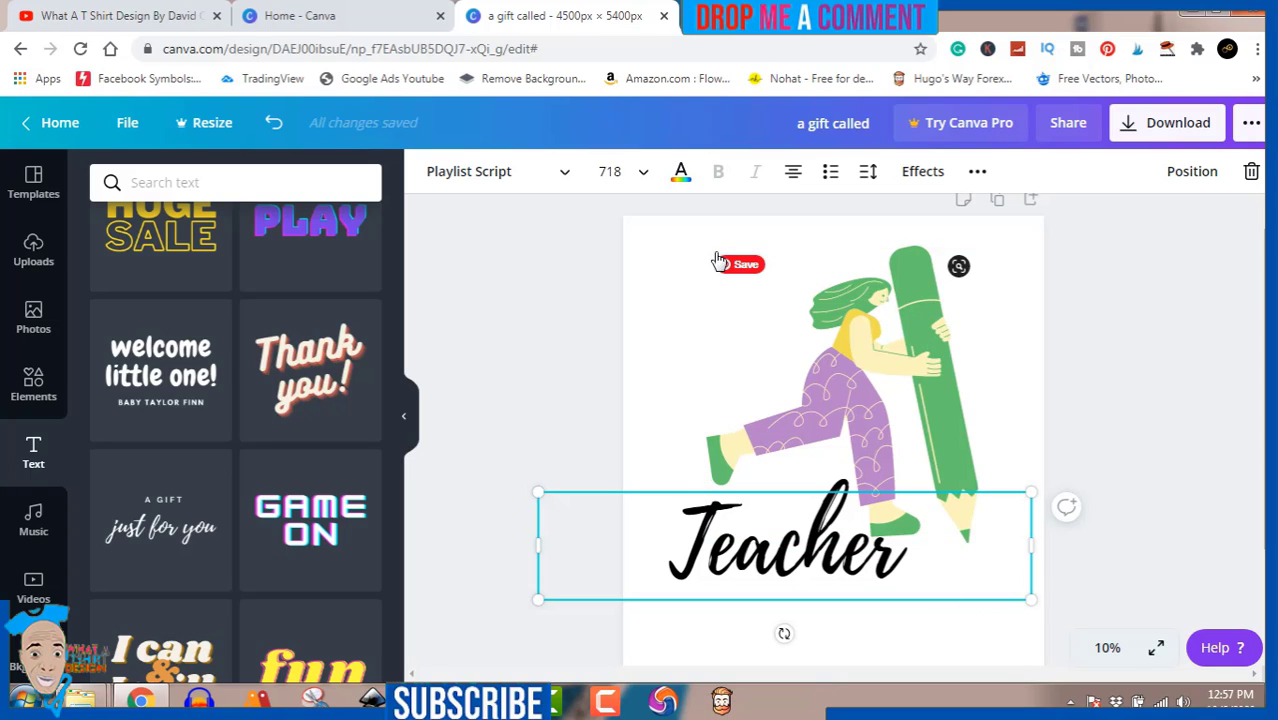
Try the yellow, purple and green document colors on the "Teacher" text and settle on the darker yellow.
{"action": "left_click", "coordinate": [680, 174]}
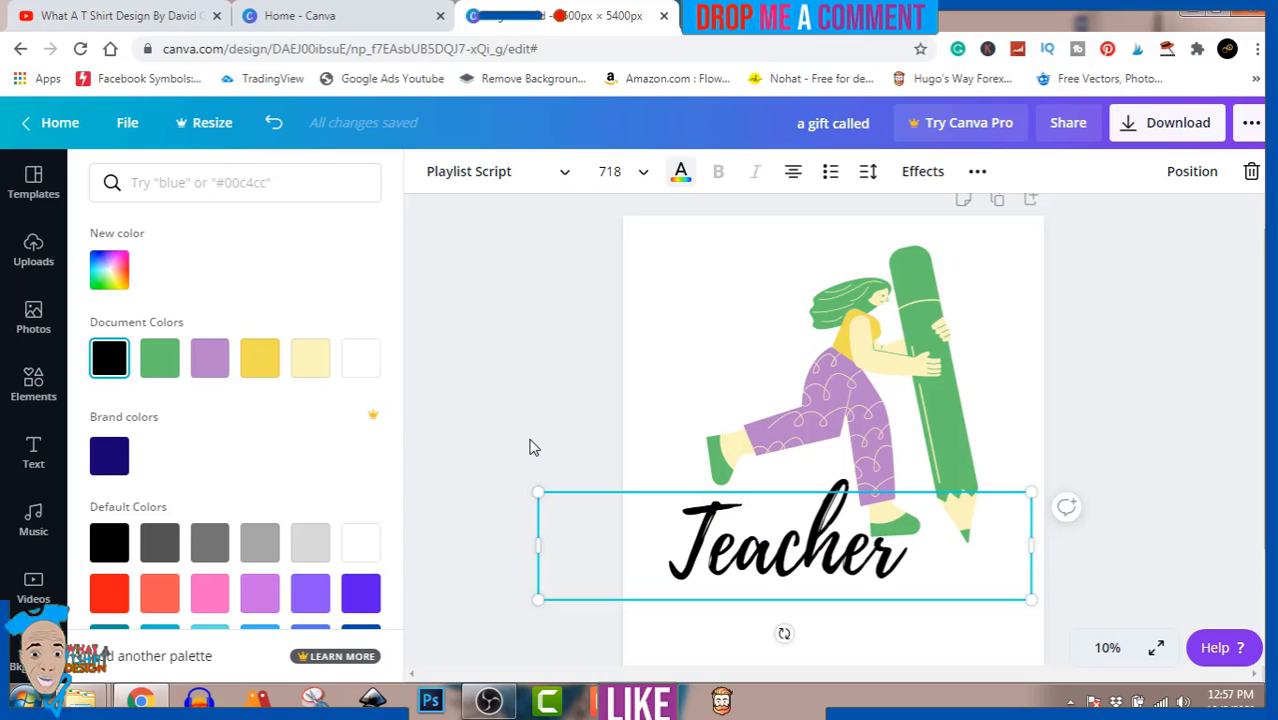
{"action": "left_click", "coordinate": [257, 370]}
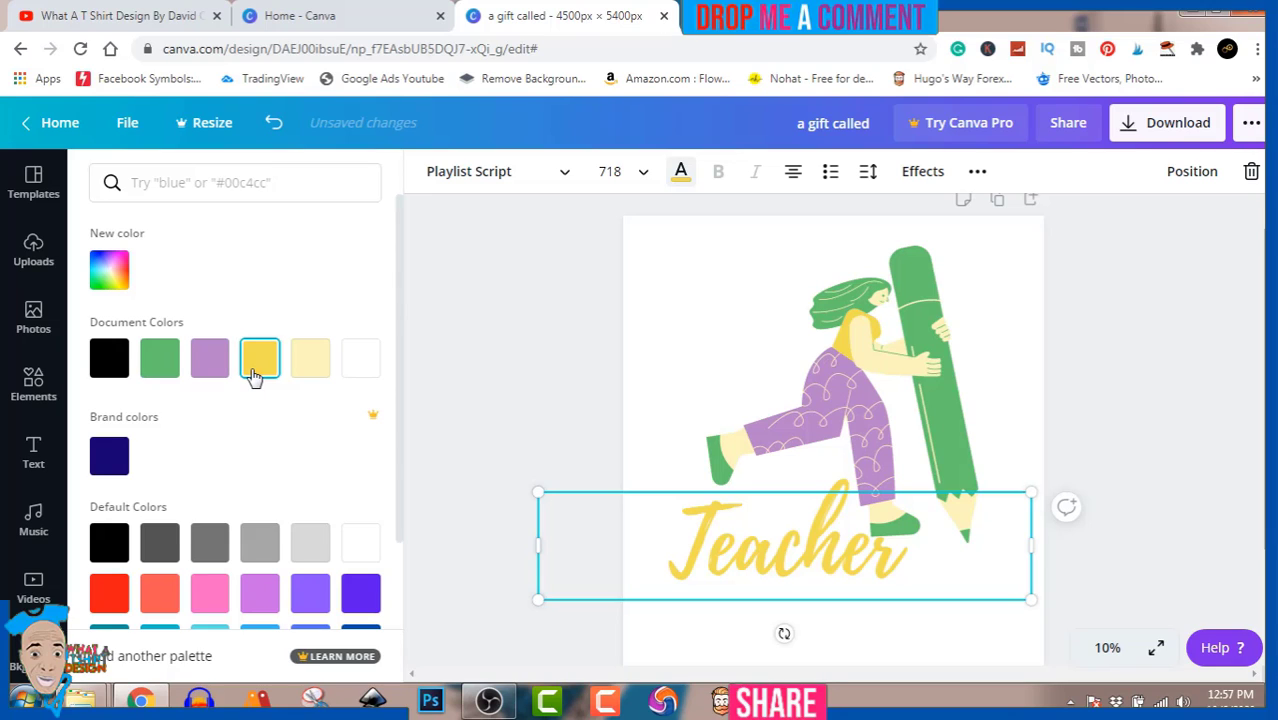
{"action": "left_click", "coordinate": [212, 370]}
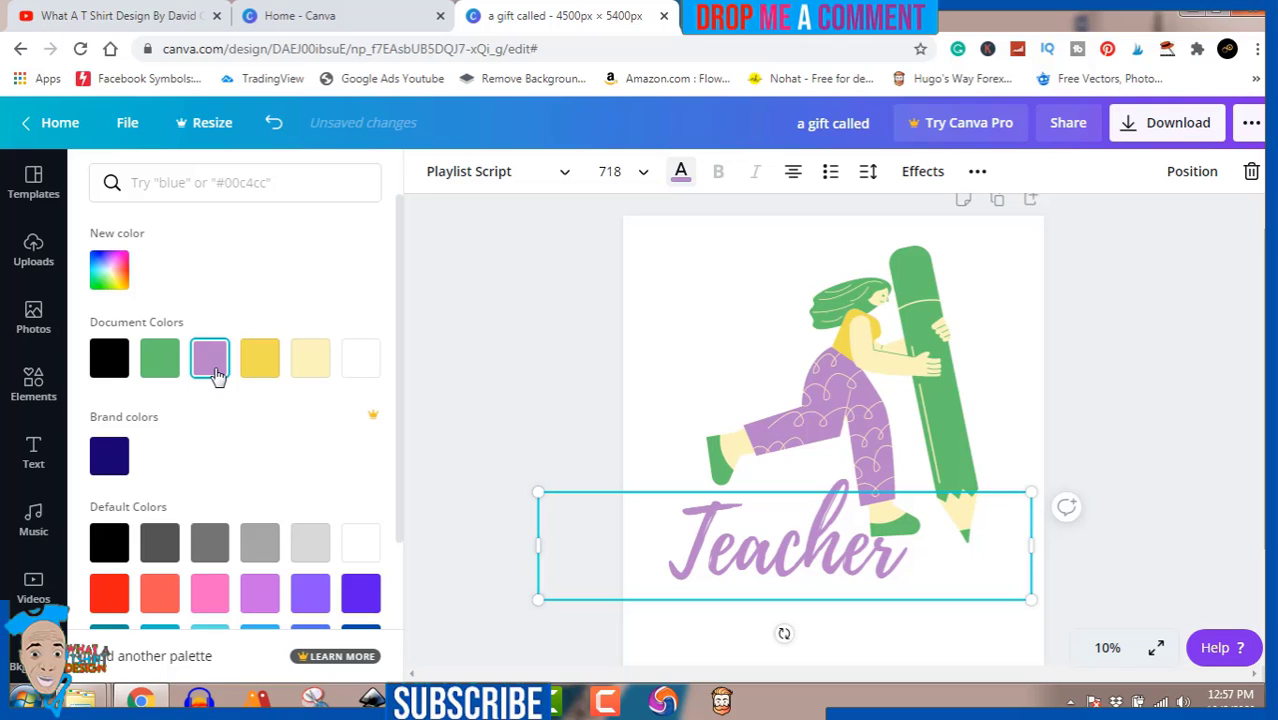
{"action": "left_click", "coordinate": [148, 370]}
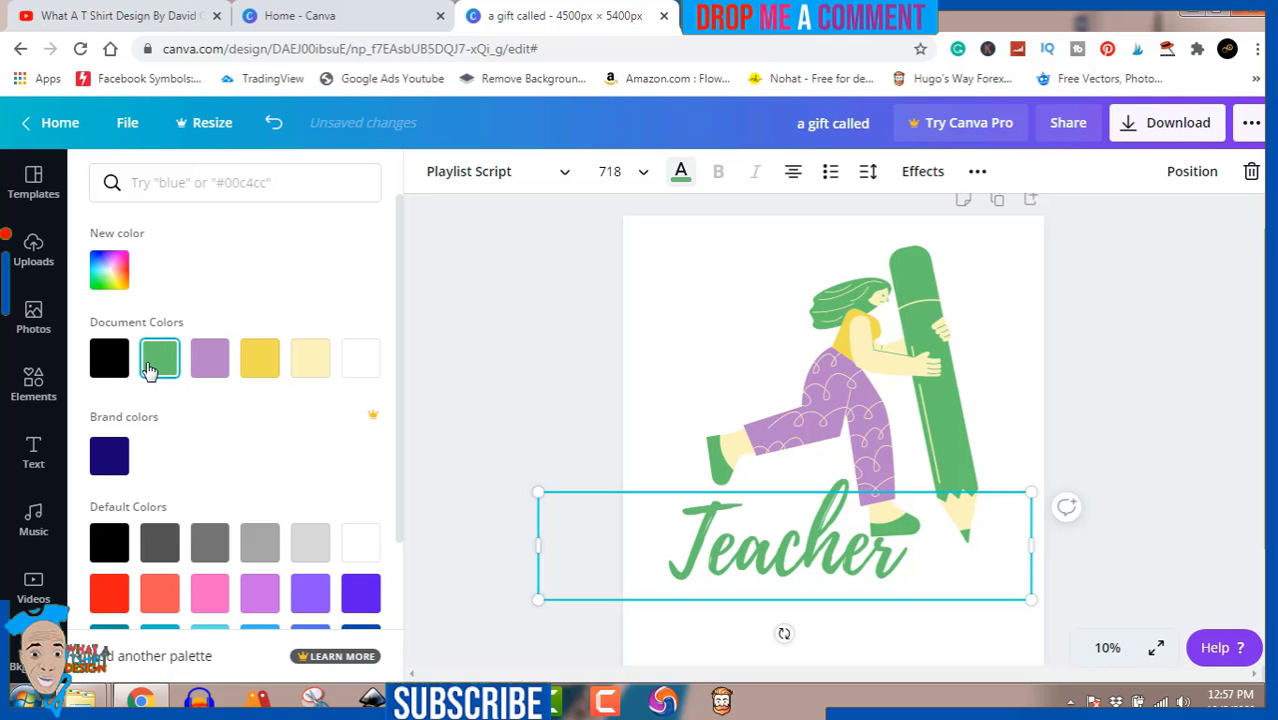
{"action": "left_click", "coordinate": [268, 360]}
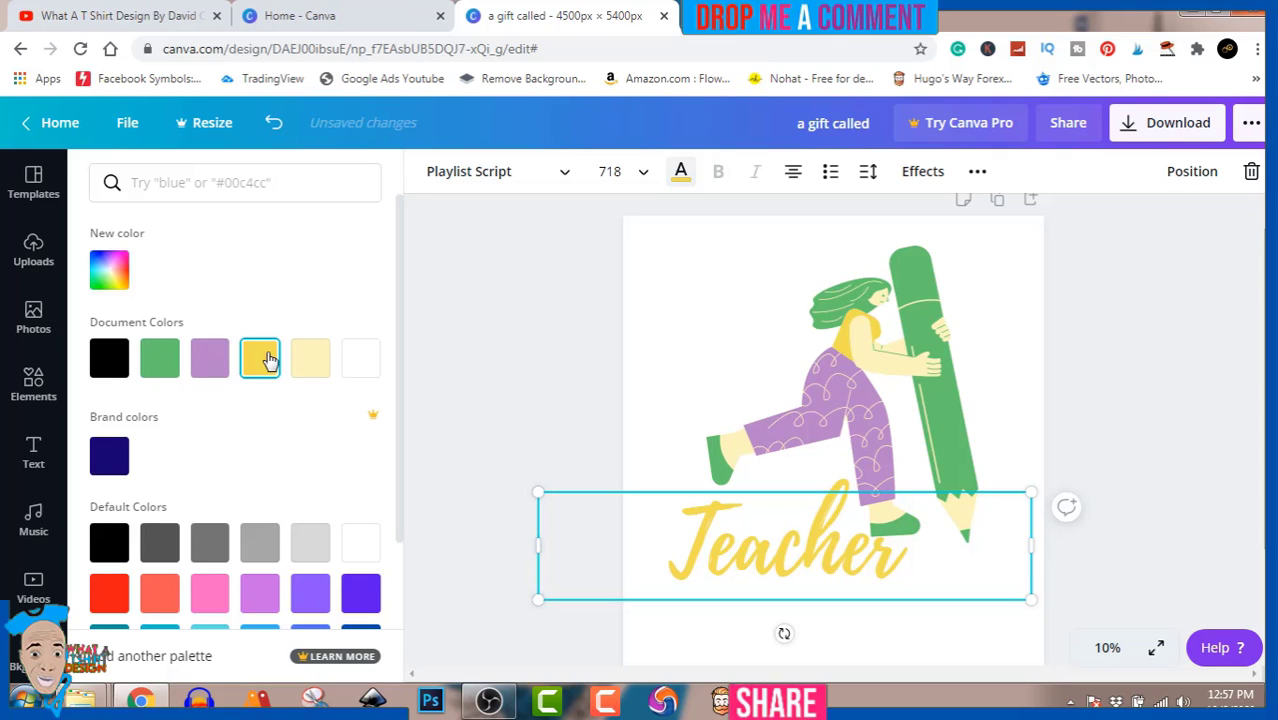
{"action": "key", "text": "Escape"}
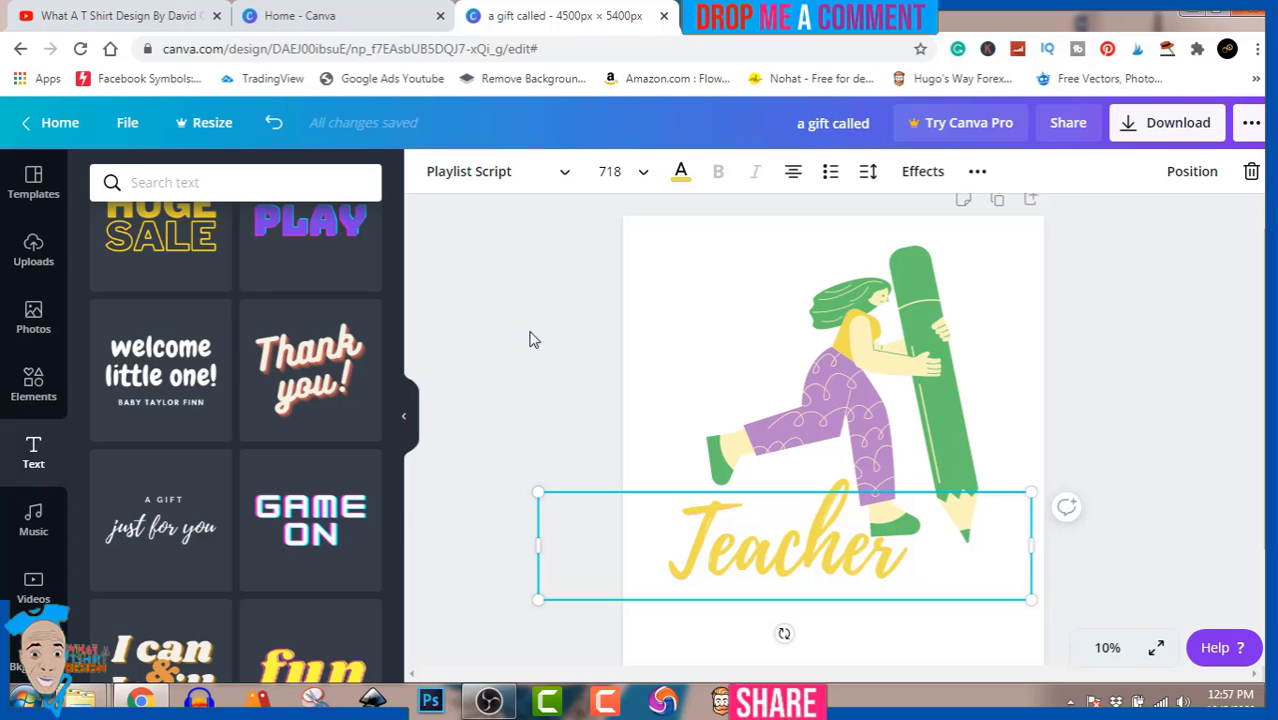
{"action": "left_click", "coordinate": [536, 340]}
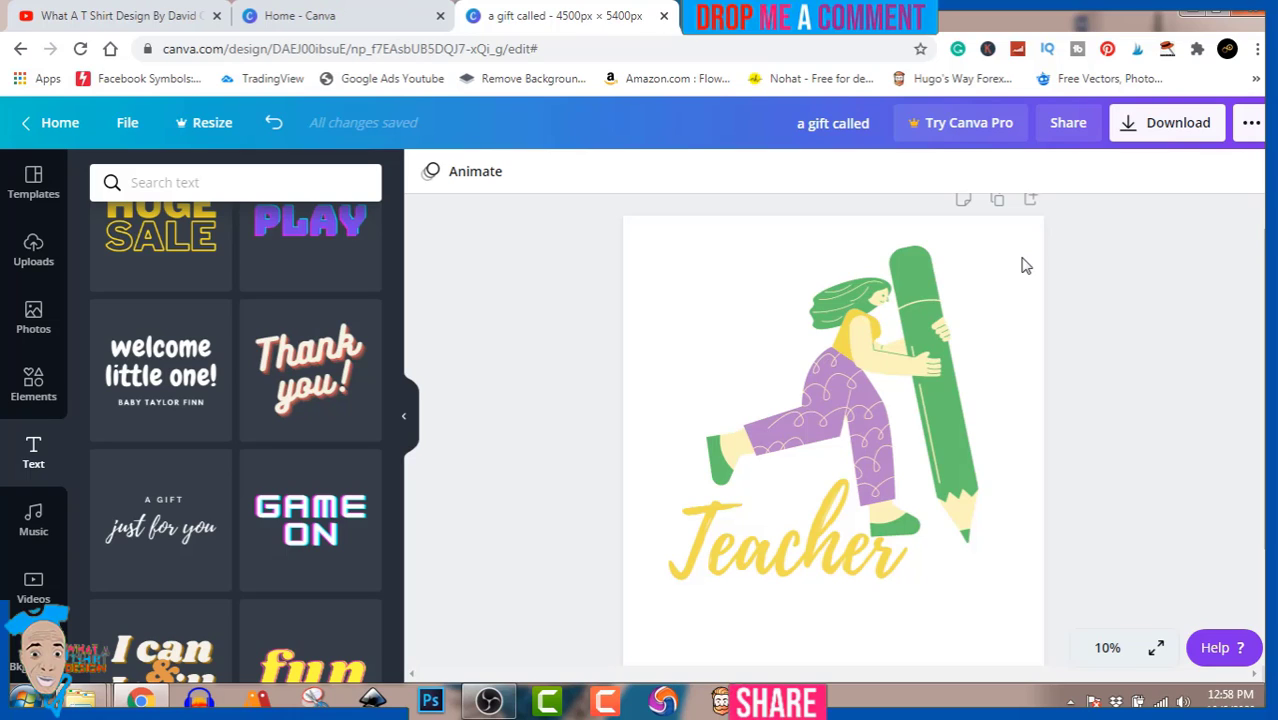
Download the design as a PNG at 4500 × 5400 px and dismiss the post-scheduling promotion.
{"action": "left_click", "coordinate": [1163, 136]}
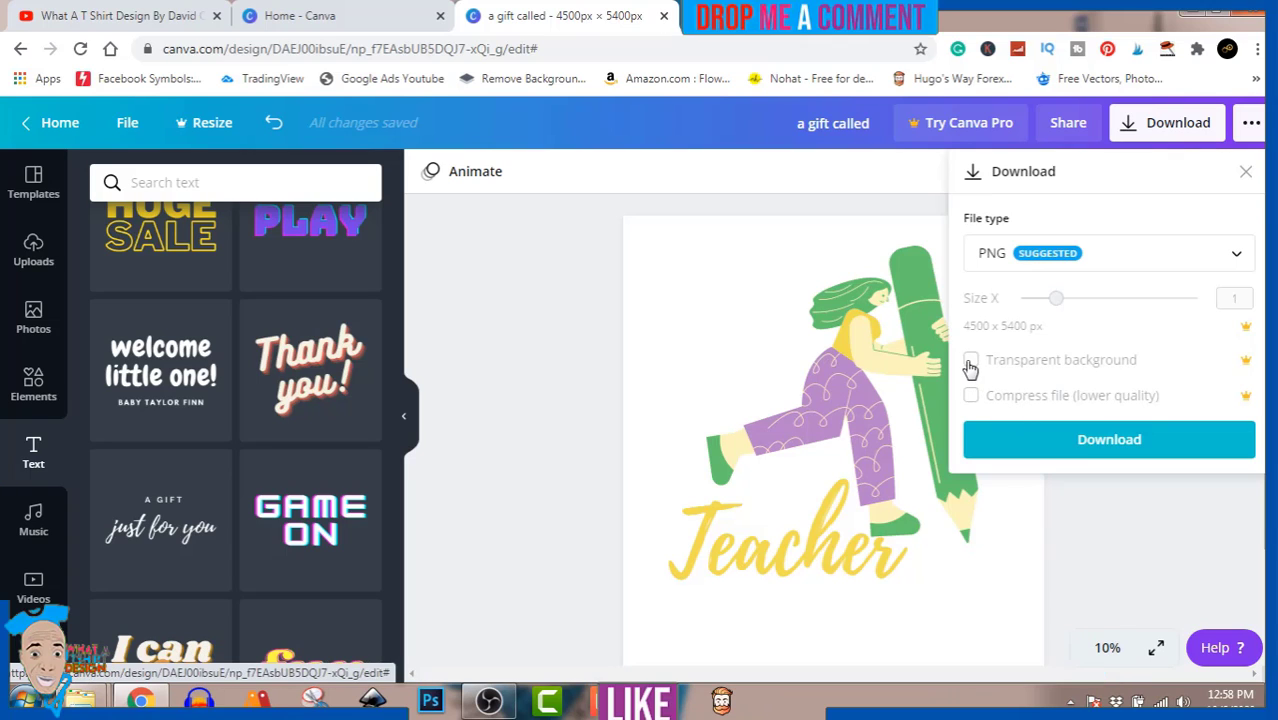
{"action": "left_click", "coordinate": [1082, 436]}
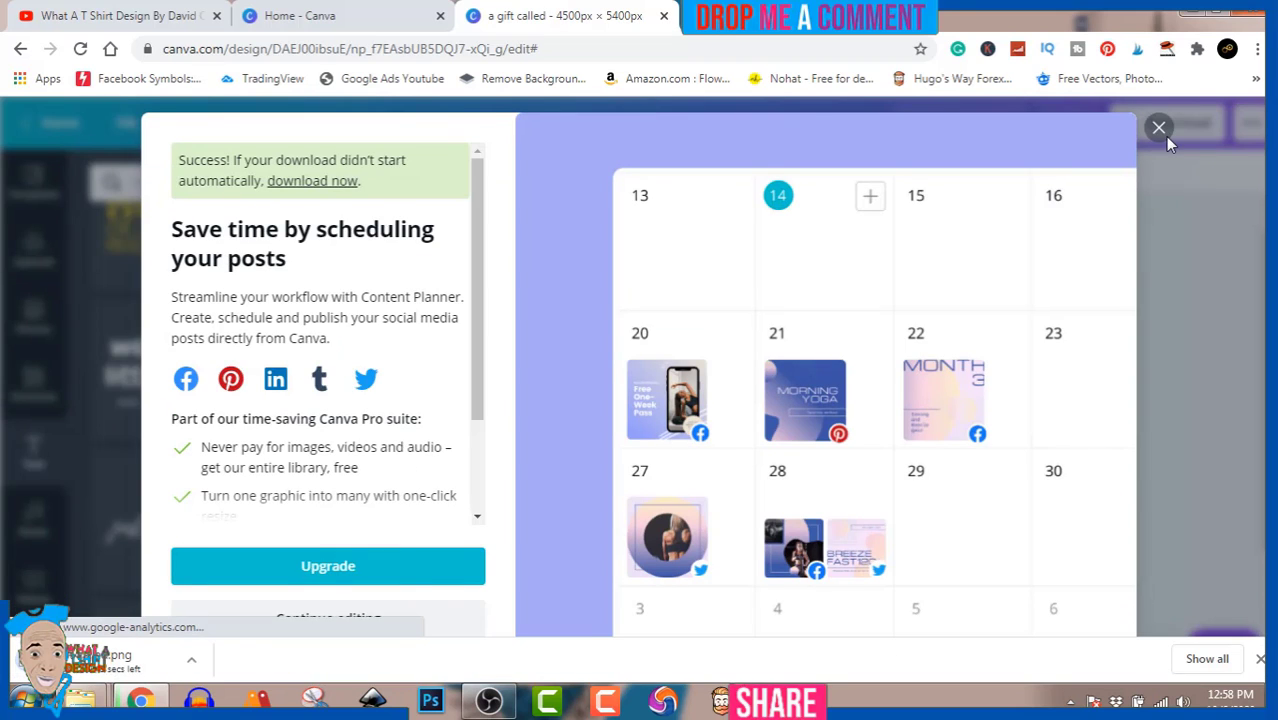
{"action": "left_click", "coordinate": [1158, 127]}
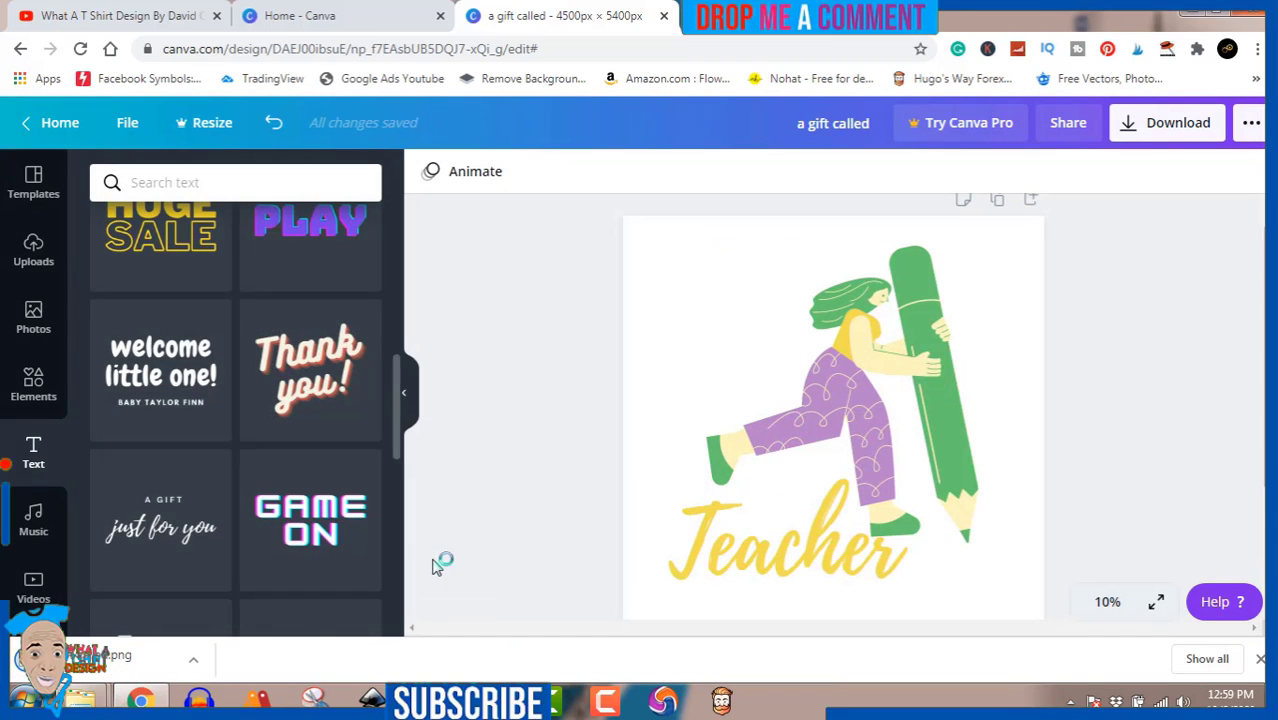
Show the downloaded PNG in its folder and check it in the photo viewer.
{"action": "left_click", "coordinate": [193, 660]}
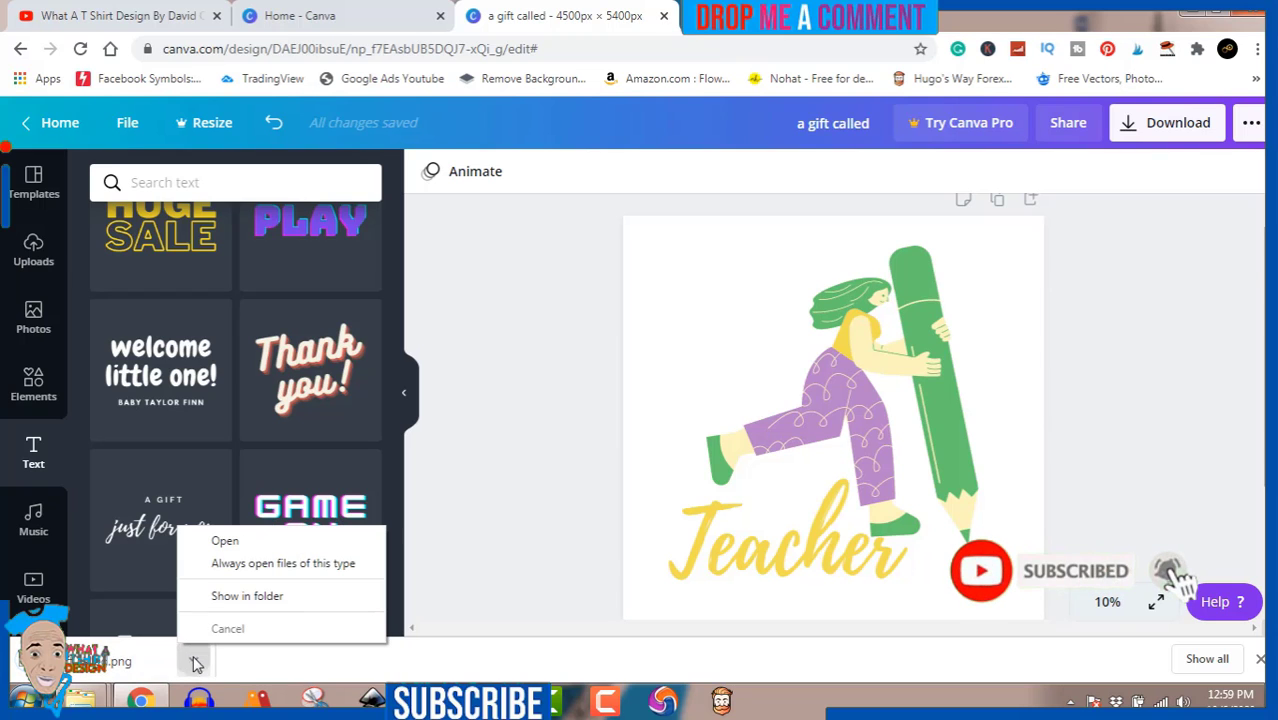
{"action": "left_click", "coordinate": [284, 598]}
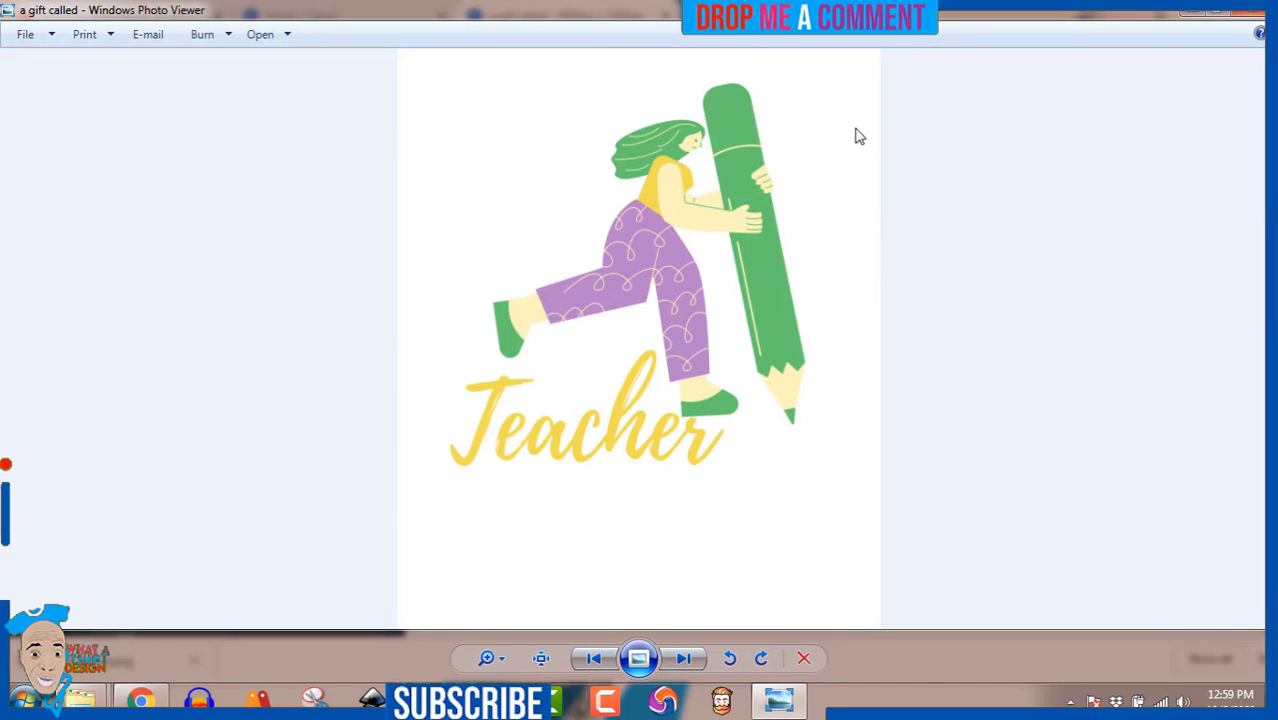
{"action": "left_click", "coordinate": [1258, 12]}
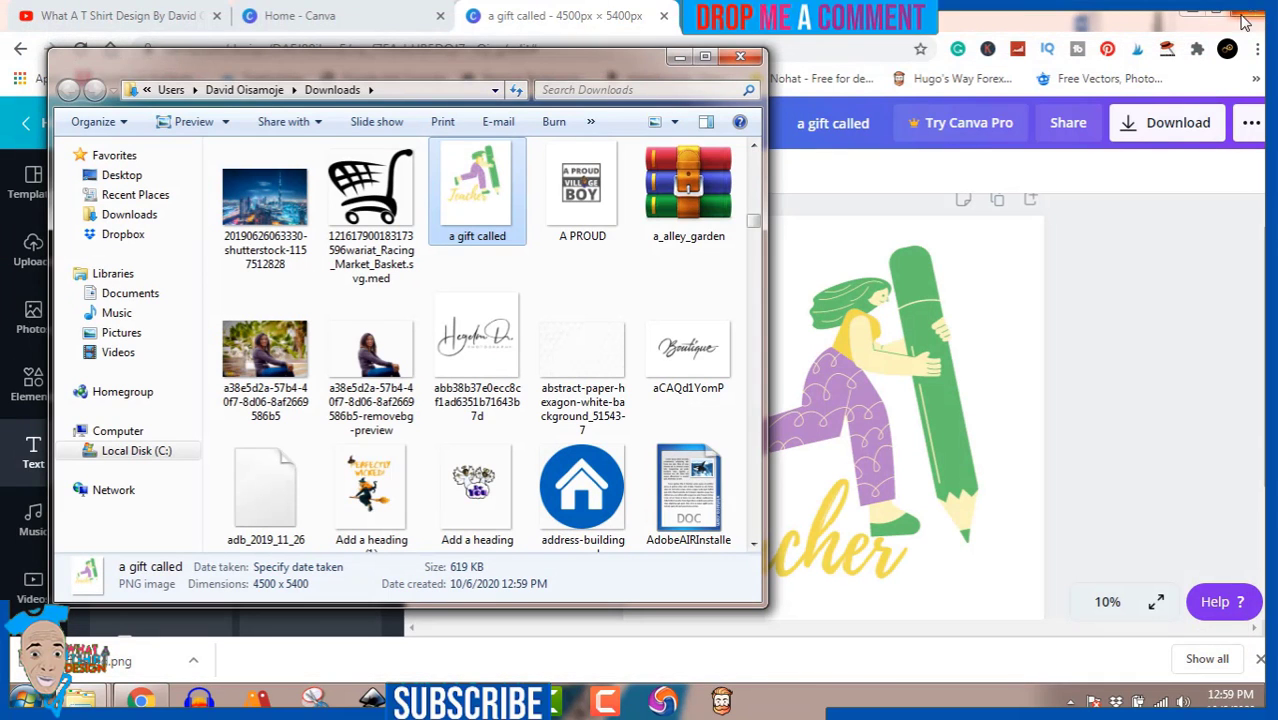
Rename the downloaded file "a gift called" as "Teacher".
{"action": "left_click", "coordinate": [478, 236]}
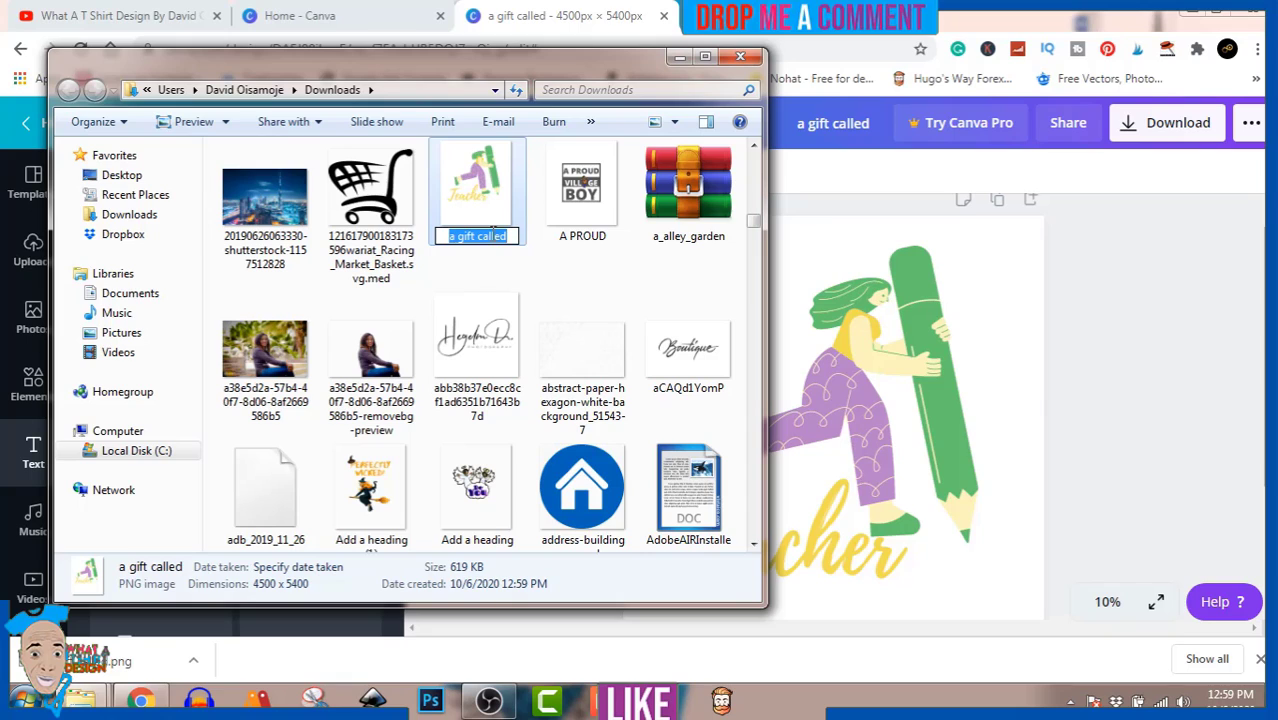
{"action": "type", "text": "Teach"}
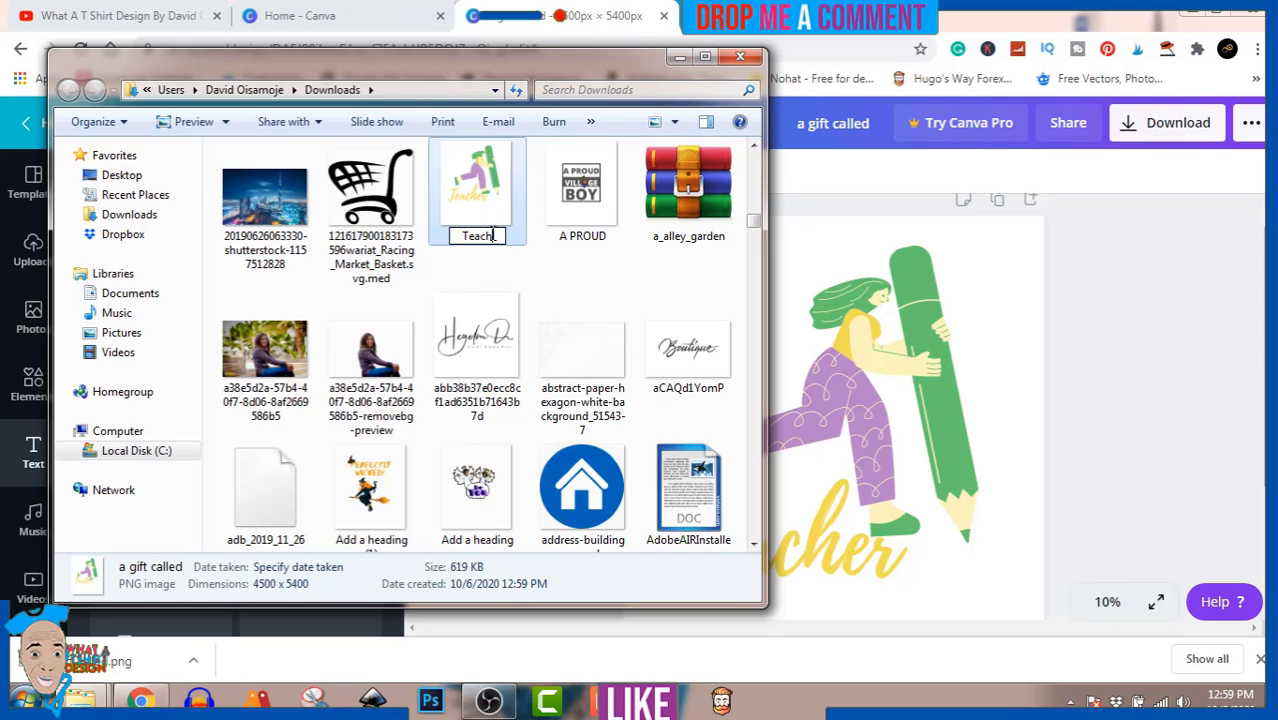
{"action": "type", "text": "er"}
{"action": "key", "text": "Return"}
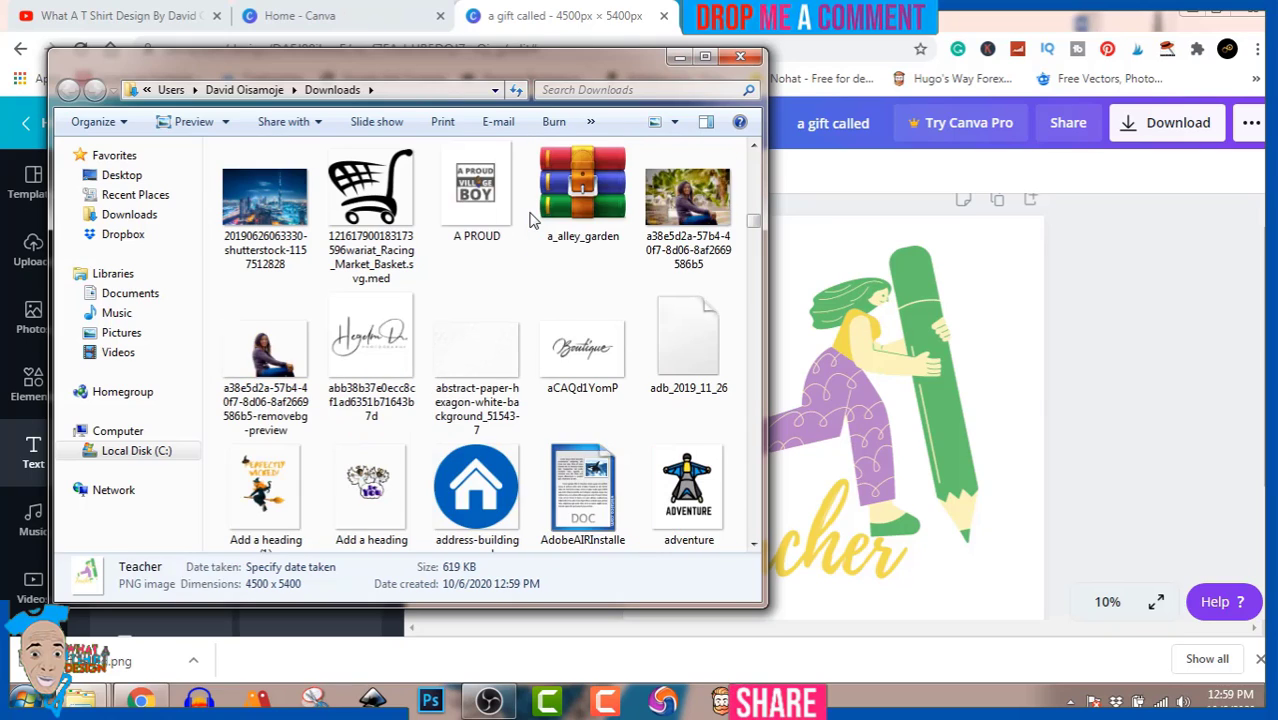
Locate the Teacher image in the Downloads folder, then close the folder window and the browser's download bar.
{"action": "left_click", "coordinate": [530, 220]}
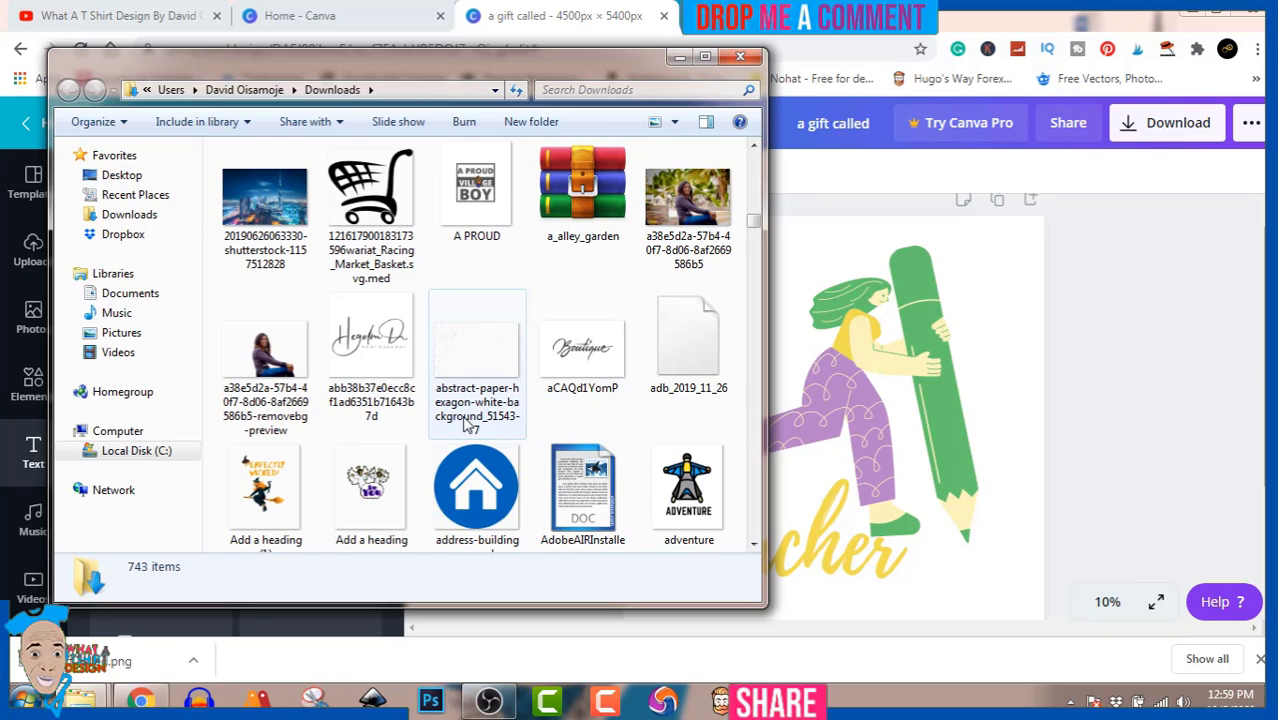
{"action": "left_click", "coordinate": [475, 352]}
{"action": "key", "text": "t"}
{"action": "key", "text": "e"}
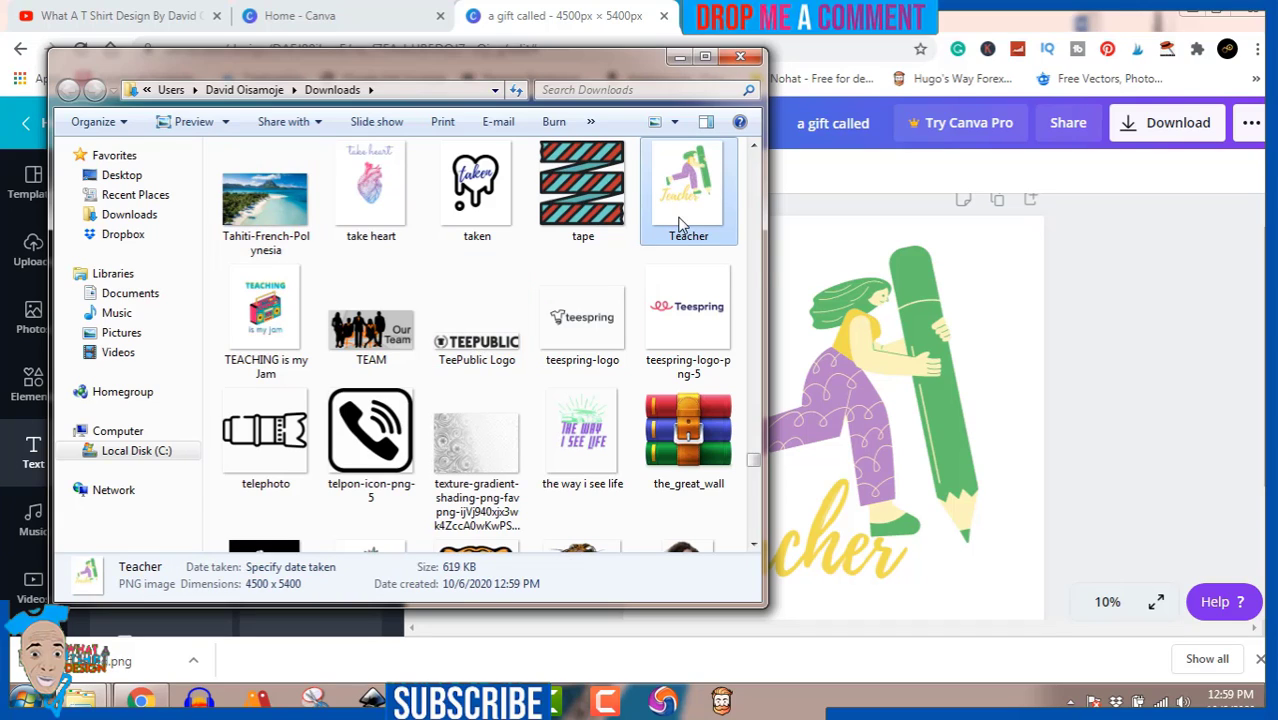
{"action": "left_click", "coordinate": [752, 55]}
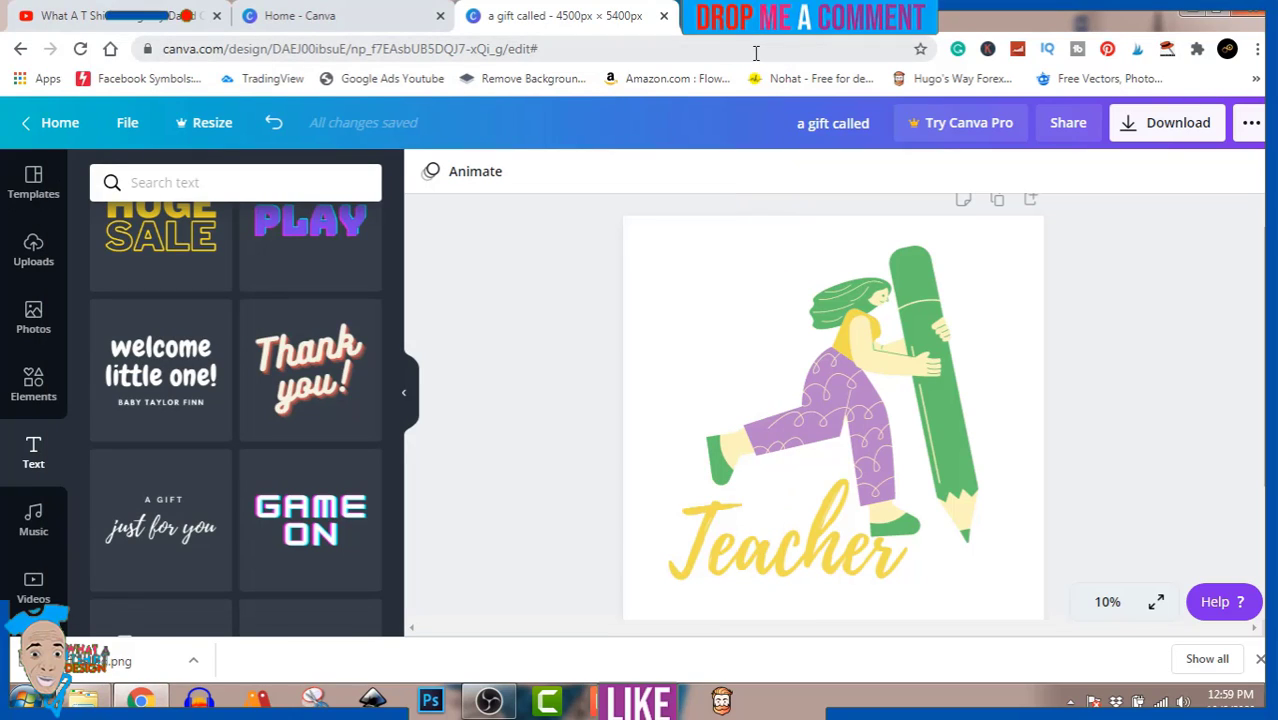
{"action": "left_click", "coordinate": [1258, 659]}
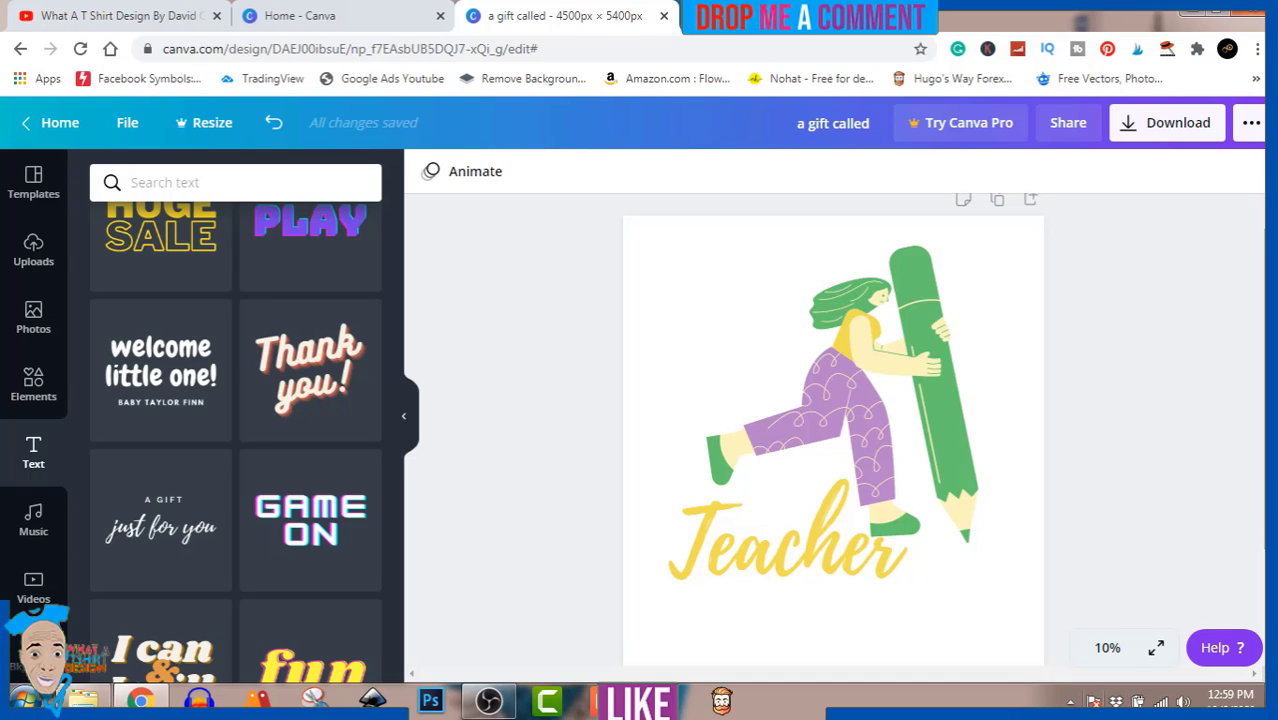
{"action": "left_click", "coordinate": [1070, 701]}
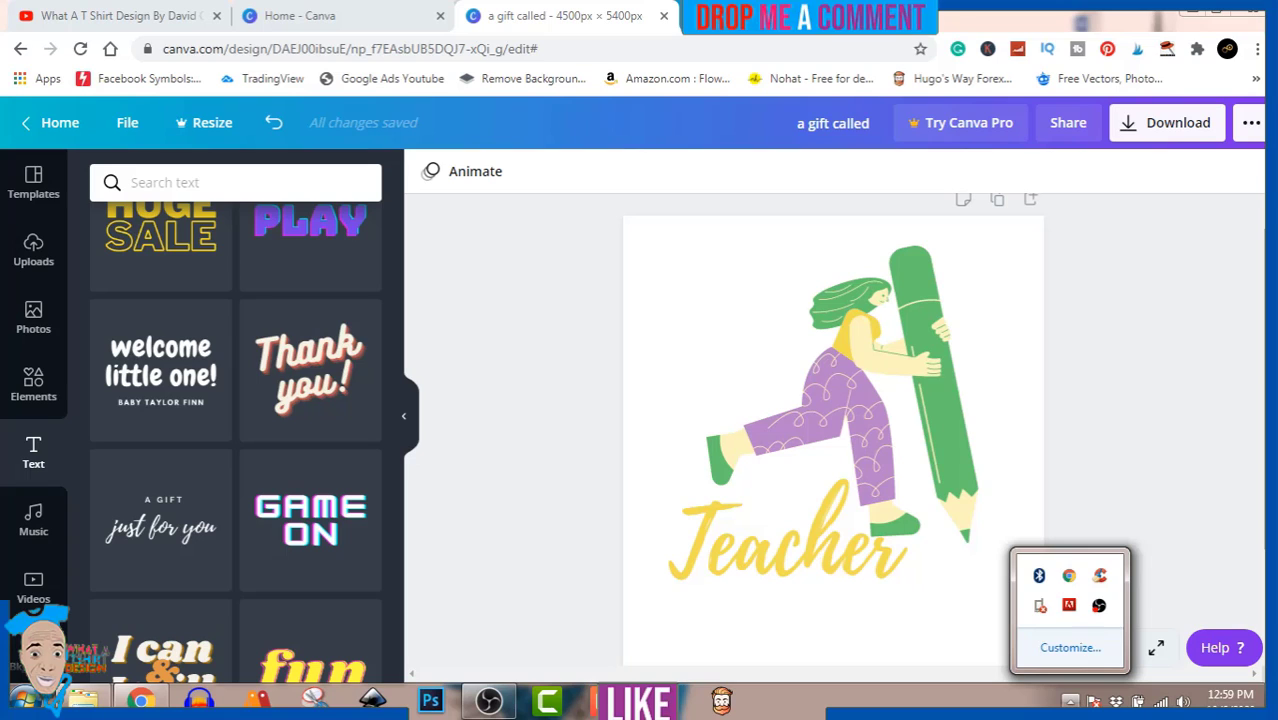
{"action": "right_click", "coordinate": [1099, 606]}
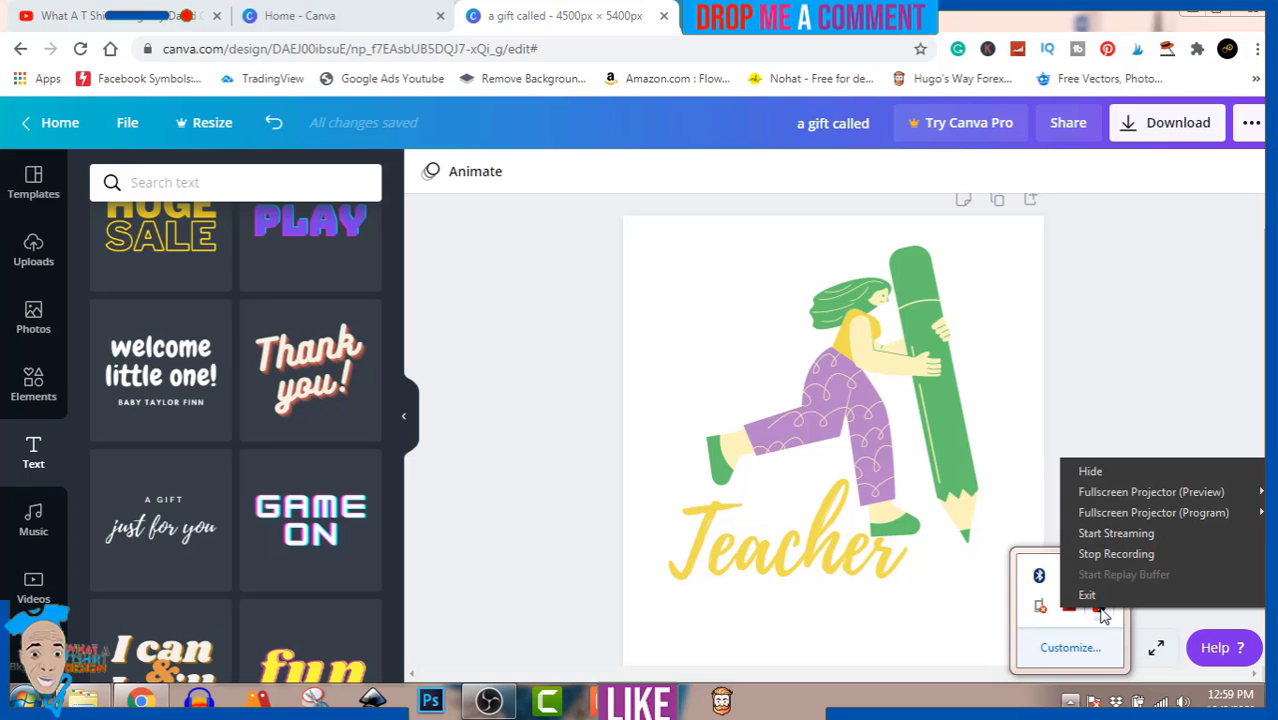
{"action": "left_click", "coordinate": [1106, 553]}
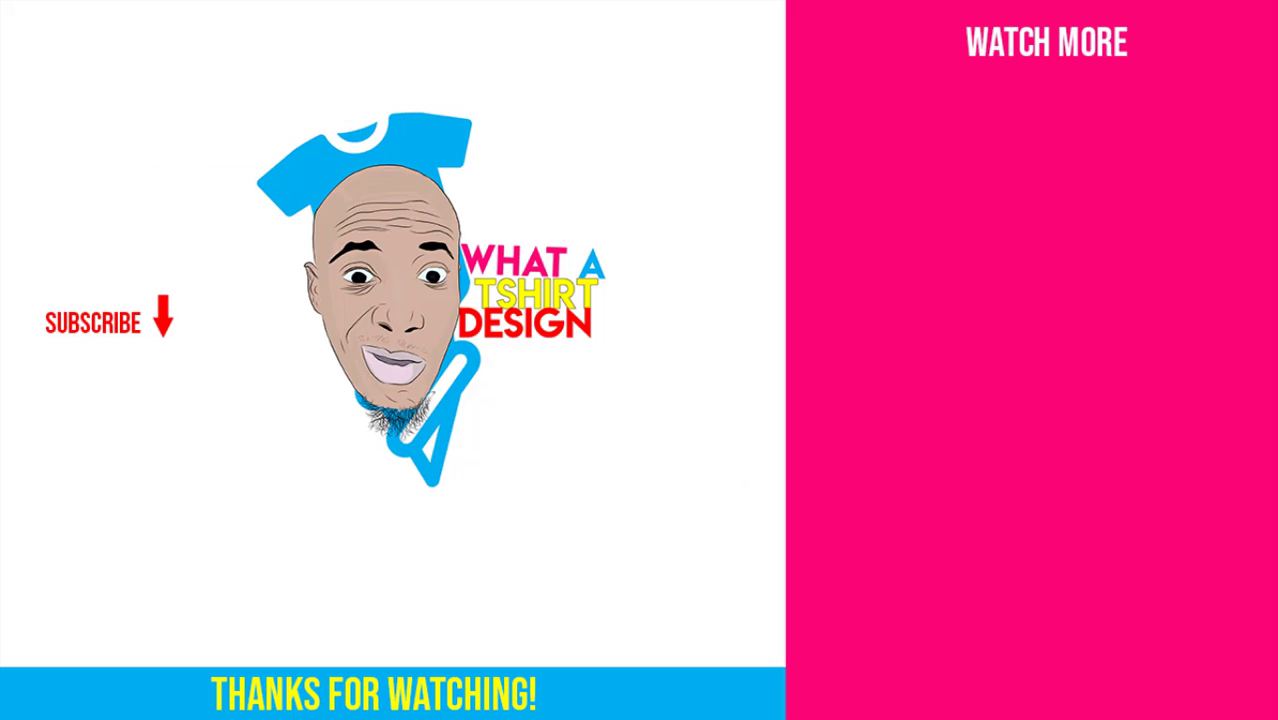